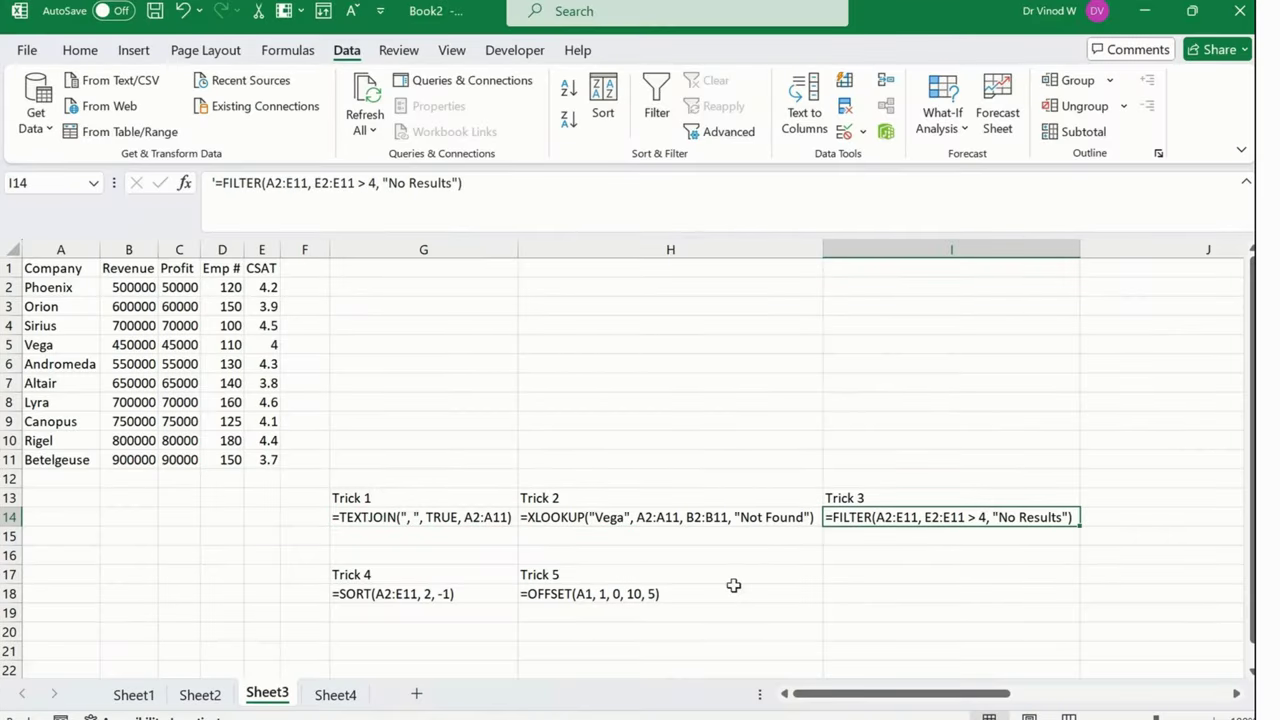
Review the five sample formulas in G14, H14, I14, G18 and H18: TEXTJOIN, XLOOKUP, FILTER, SORT and OFFSET.
click(541, 590)
click(400, 594)
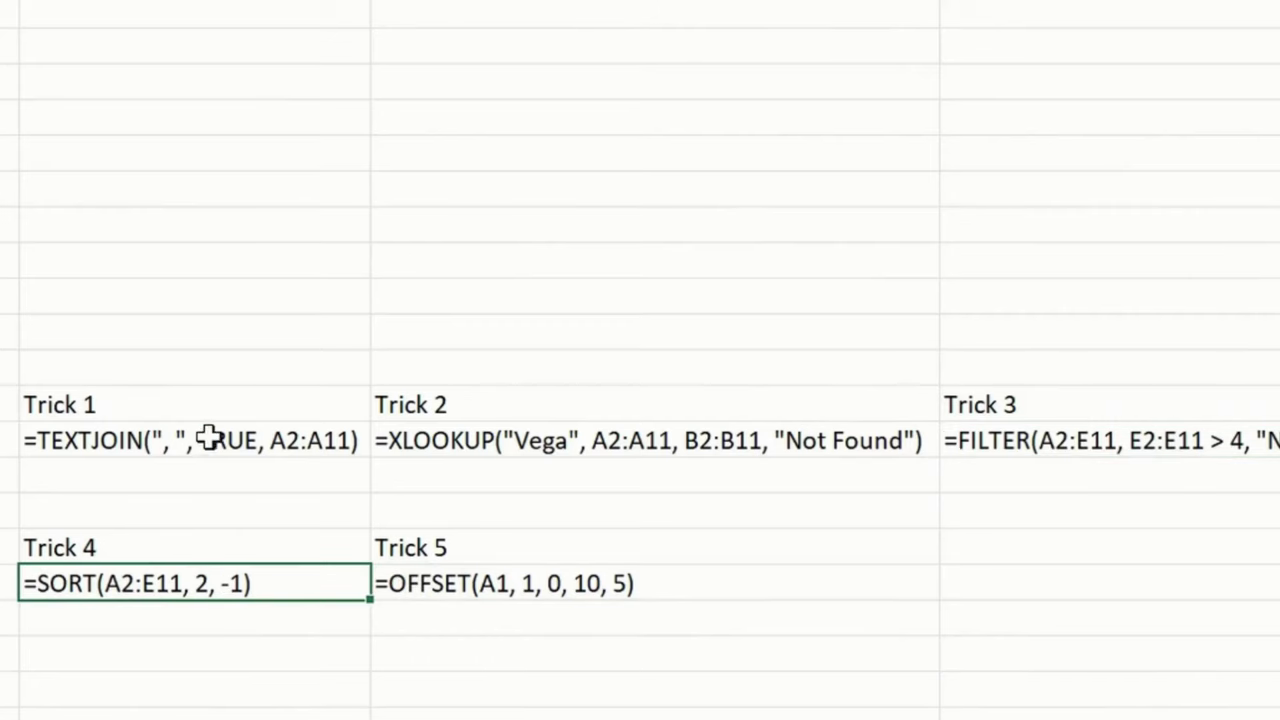
click(205, 438)
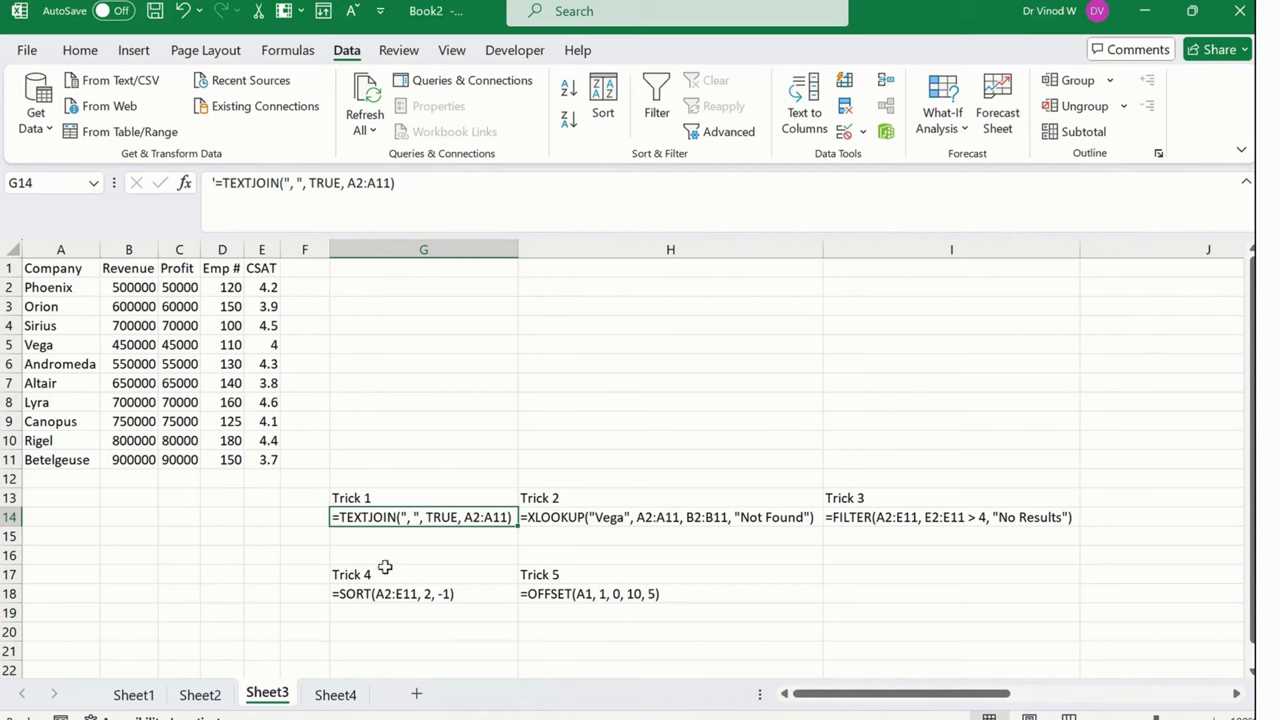
click(582, 516)
click(927, 524)
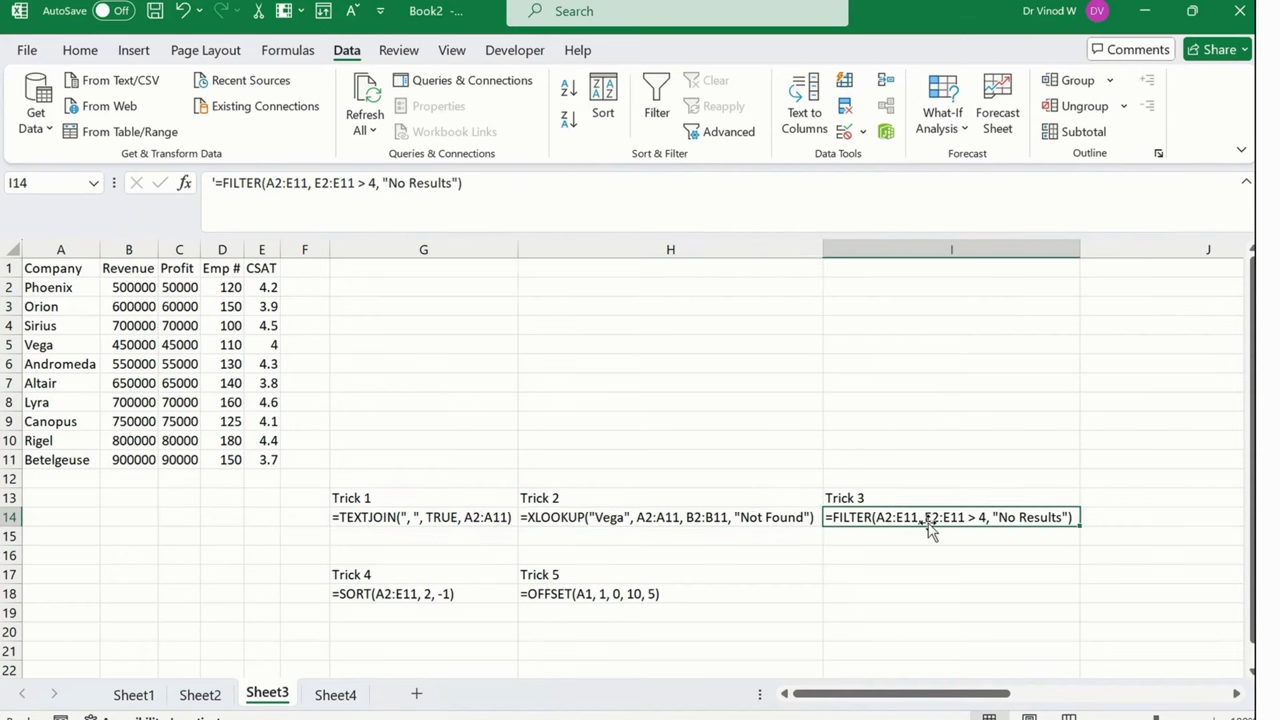
click(436, 594)
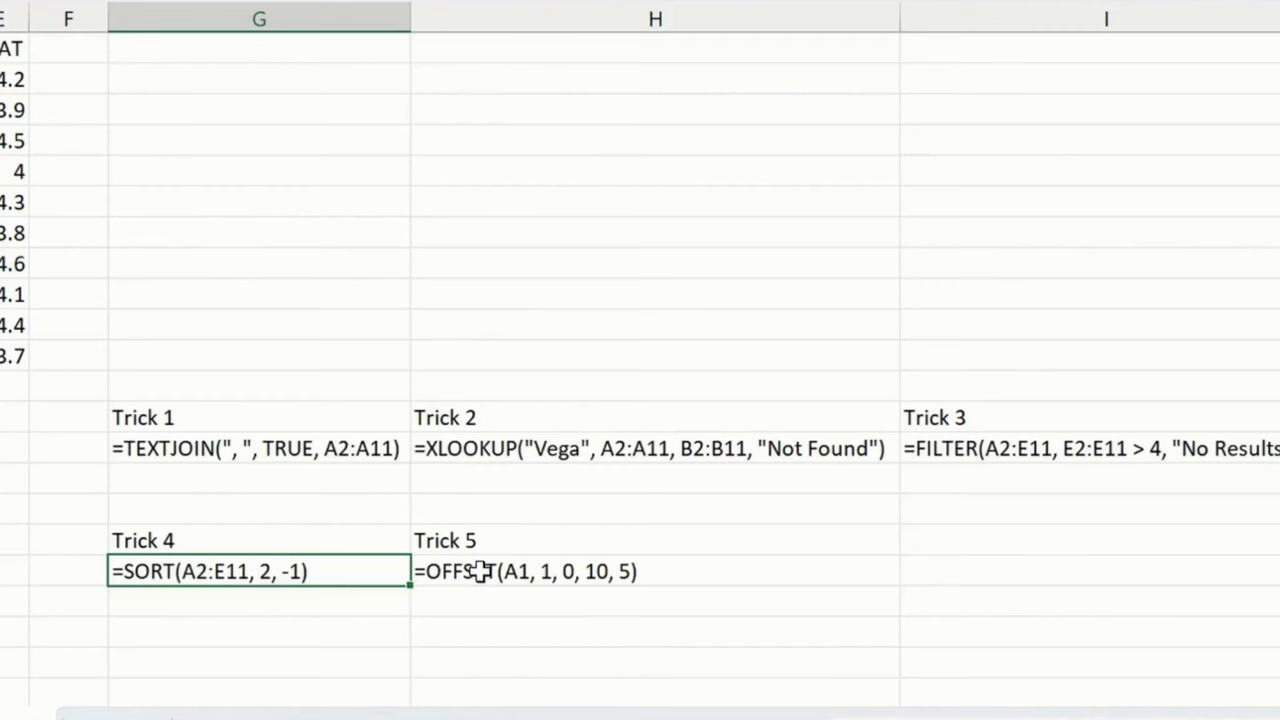
click(481, 571)
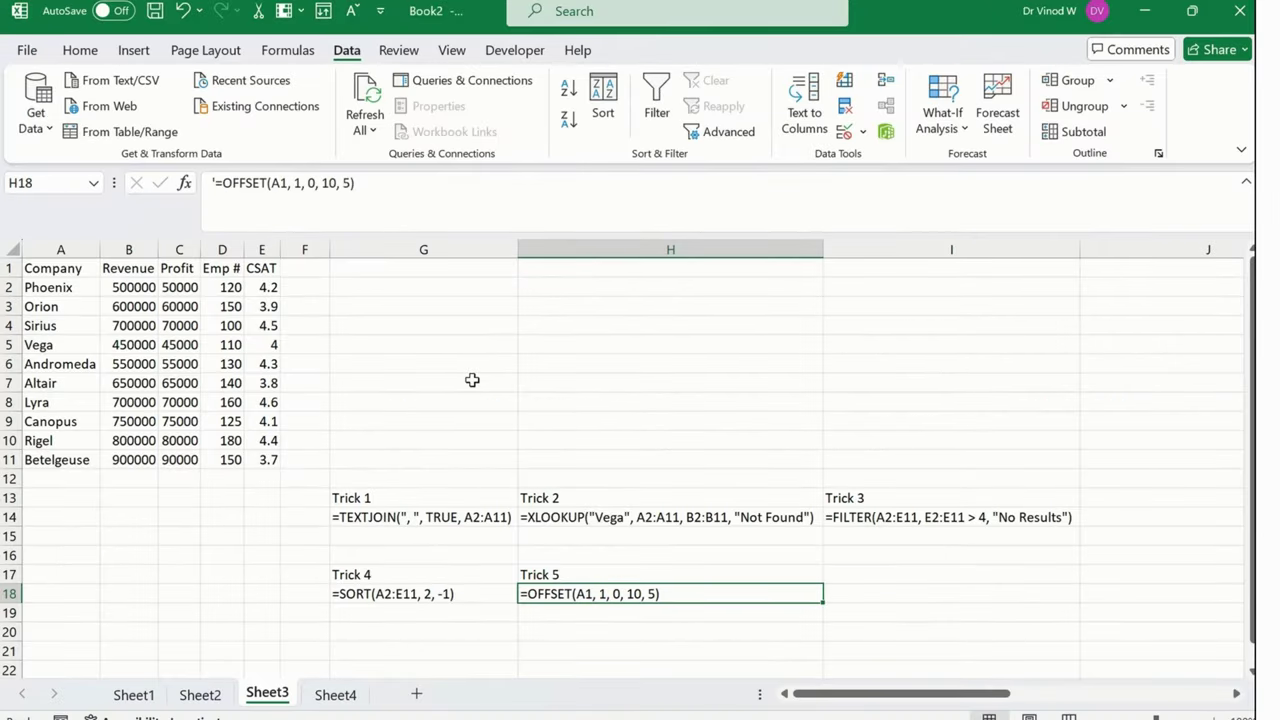
key(Left)
key(Left)
key(Left)
key(Left)
key(Up)
key(Up)
key(Up)
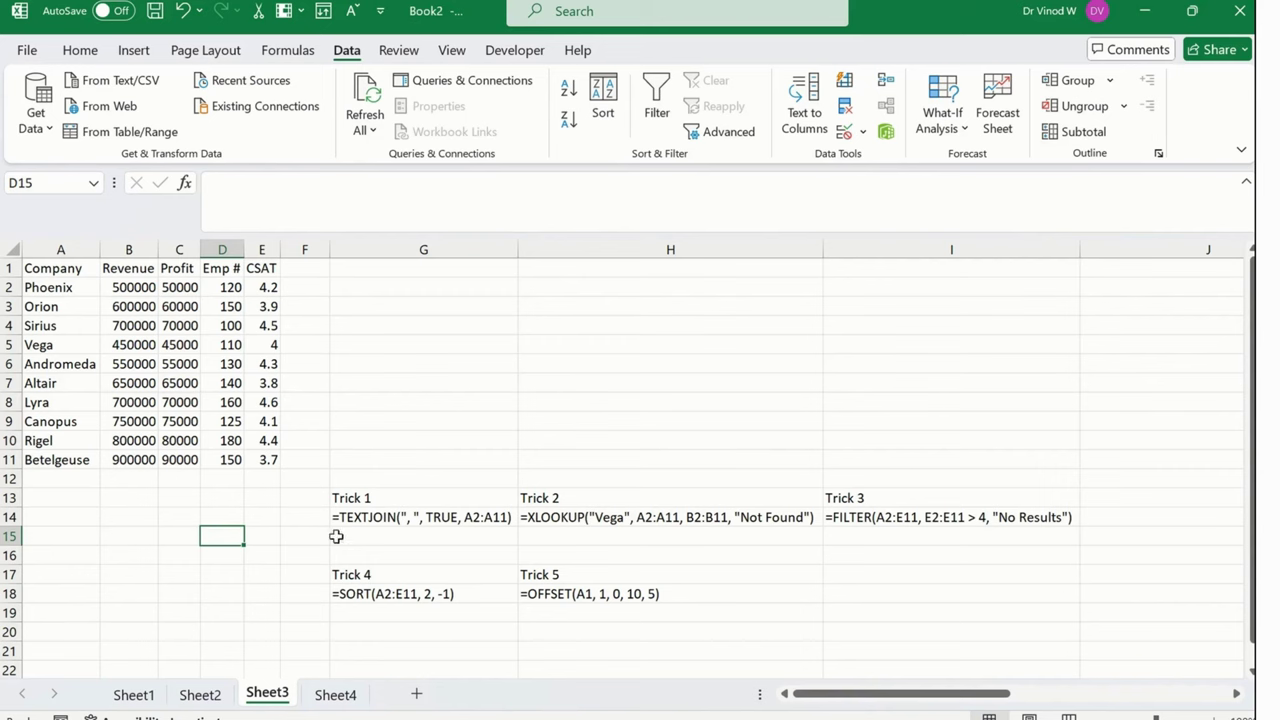
Copy the Trick 1 TEXTJOIN formula text from G14 into cell G2.
click(416, 508)
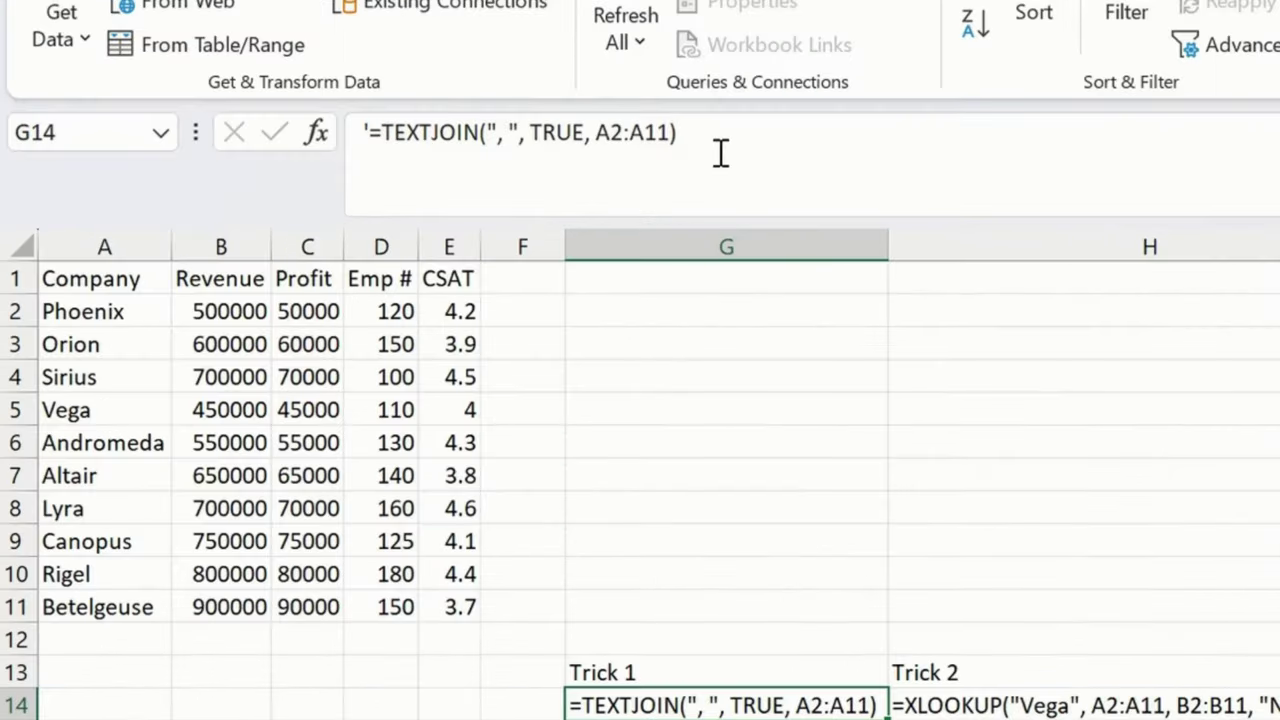
triple_click(421, 193)
key(ctrl+c)
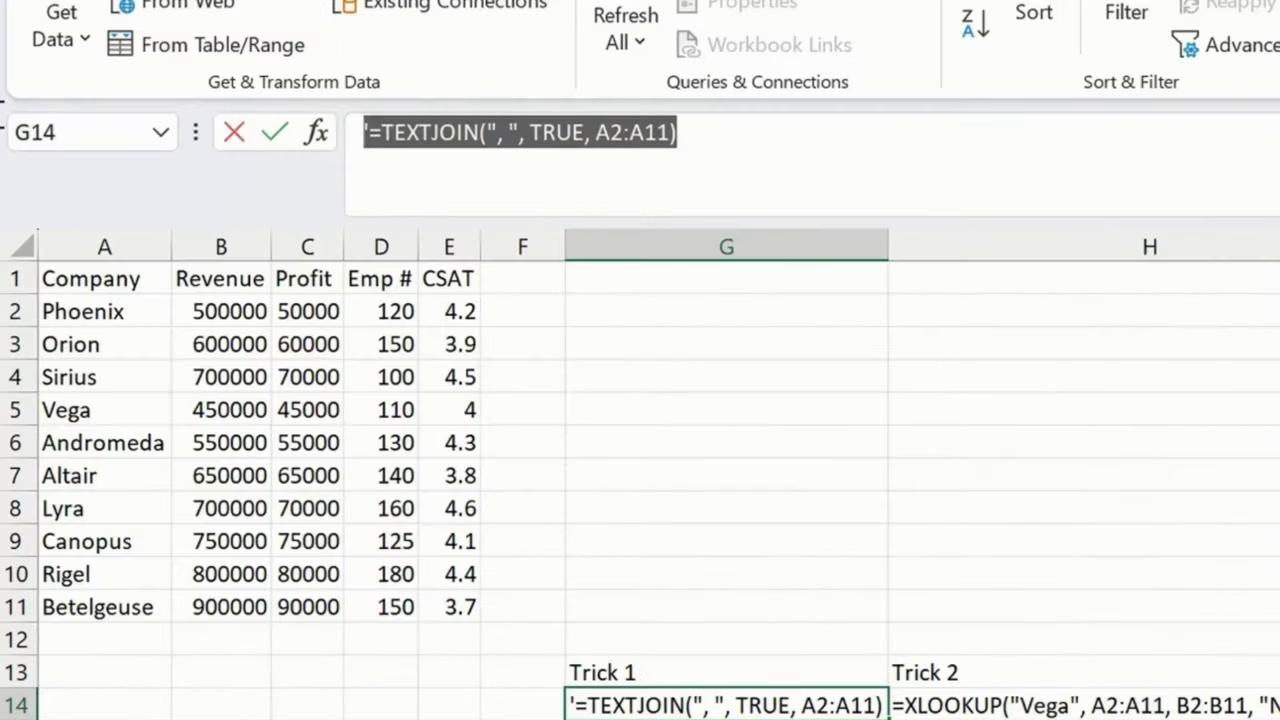
click(743, 412)
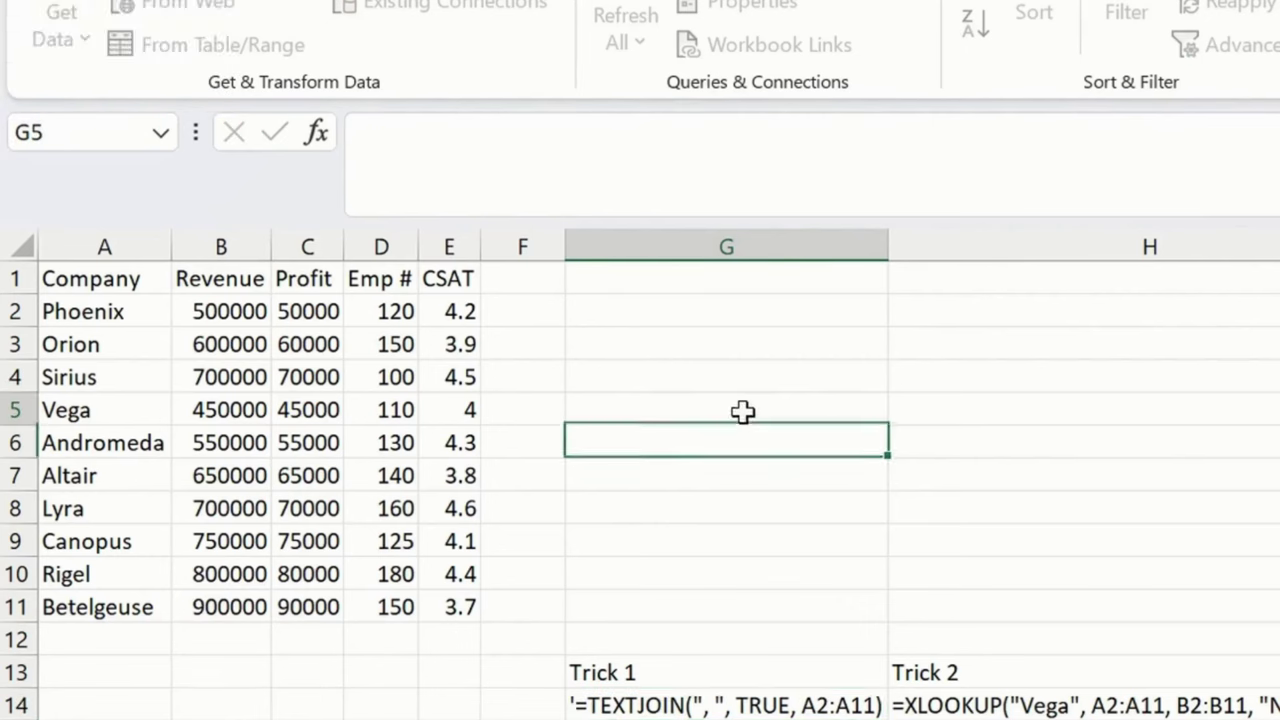
click(620, 312)
click(494, 149)
key(ctrl+v)
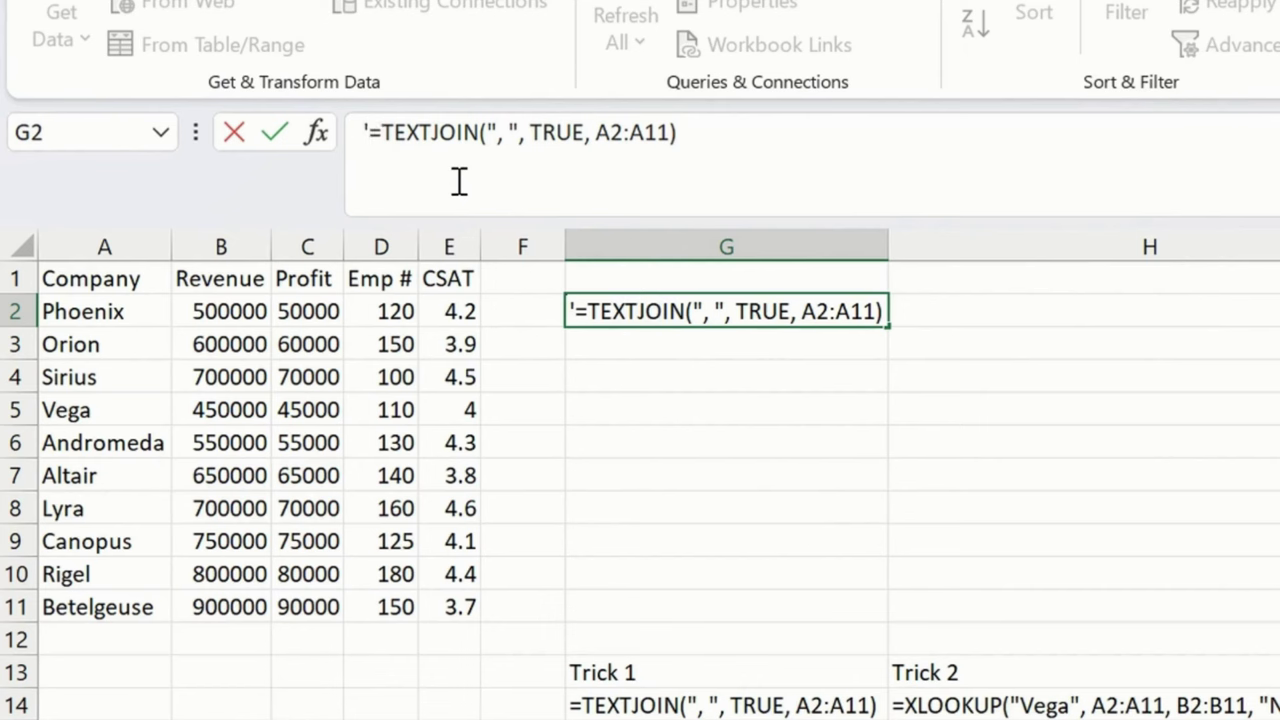
Remove the leading apostrophe in G2 and enter the formula =TEXTJOIN(", ", TRUE, A2:A11).
key(Home)
key(Delete)
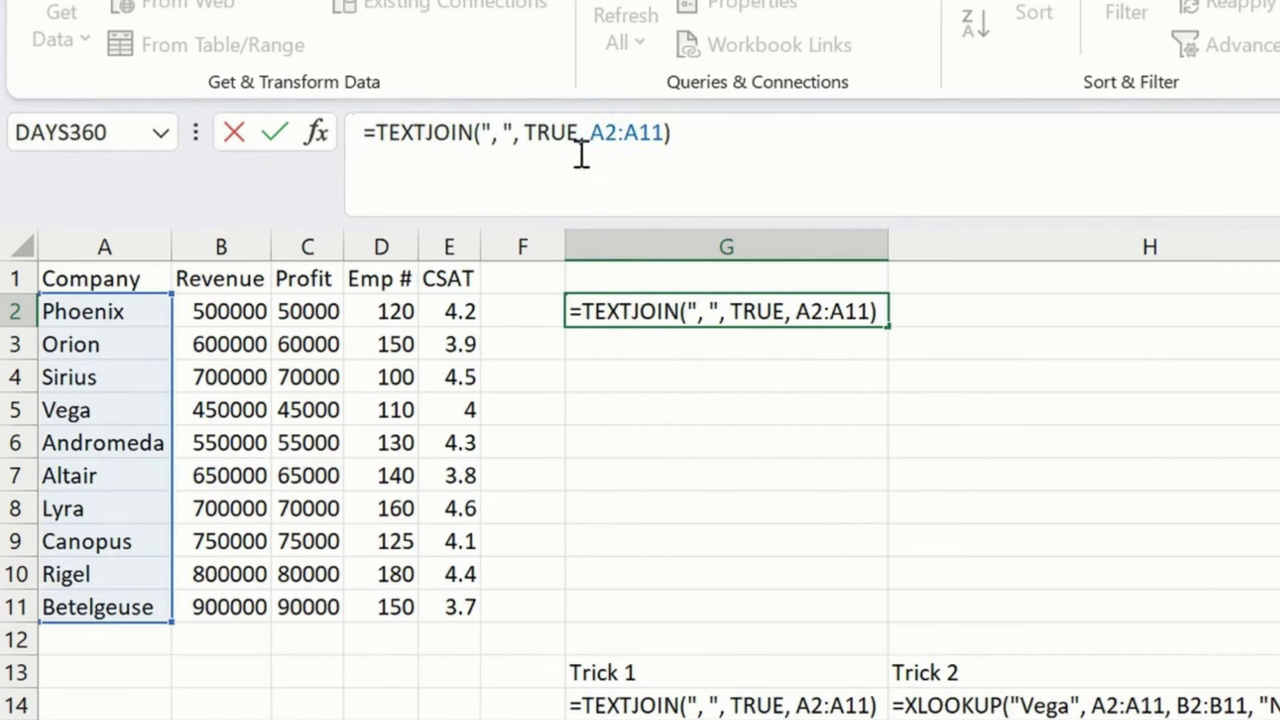
click(695, 128)
key(Return)
key(Up)
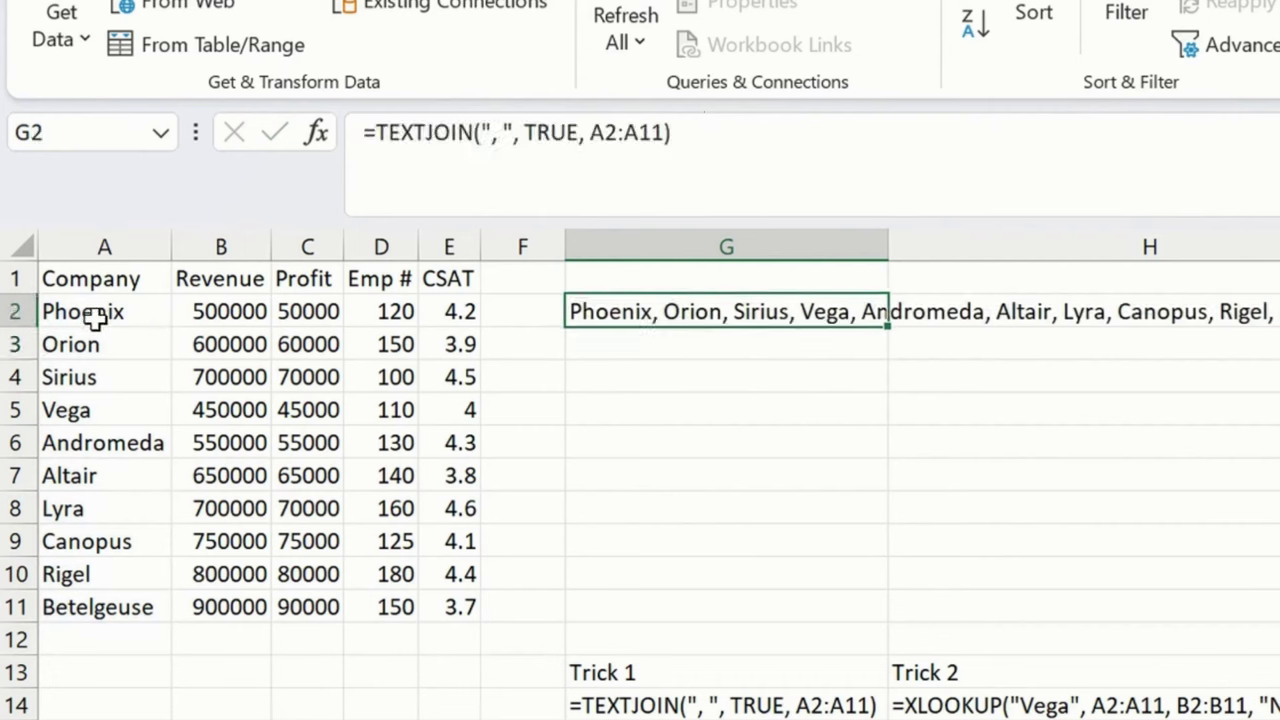
Compare the company names in A2:A11 with the joined text in G2.
click(108, 240)
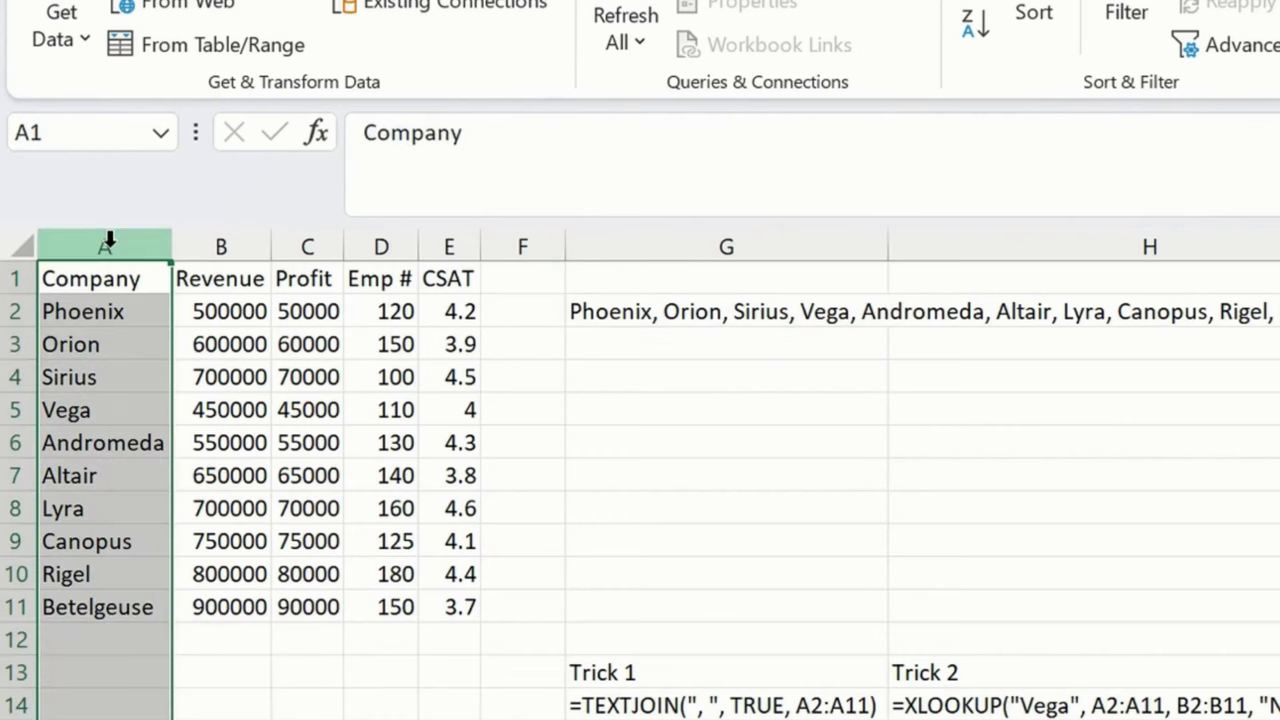
click(120, 313)
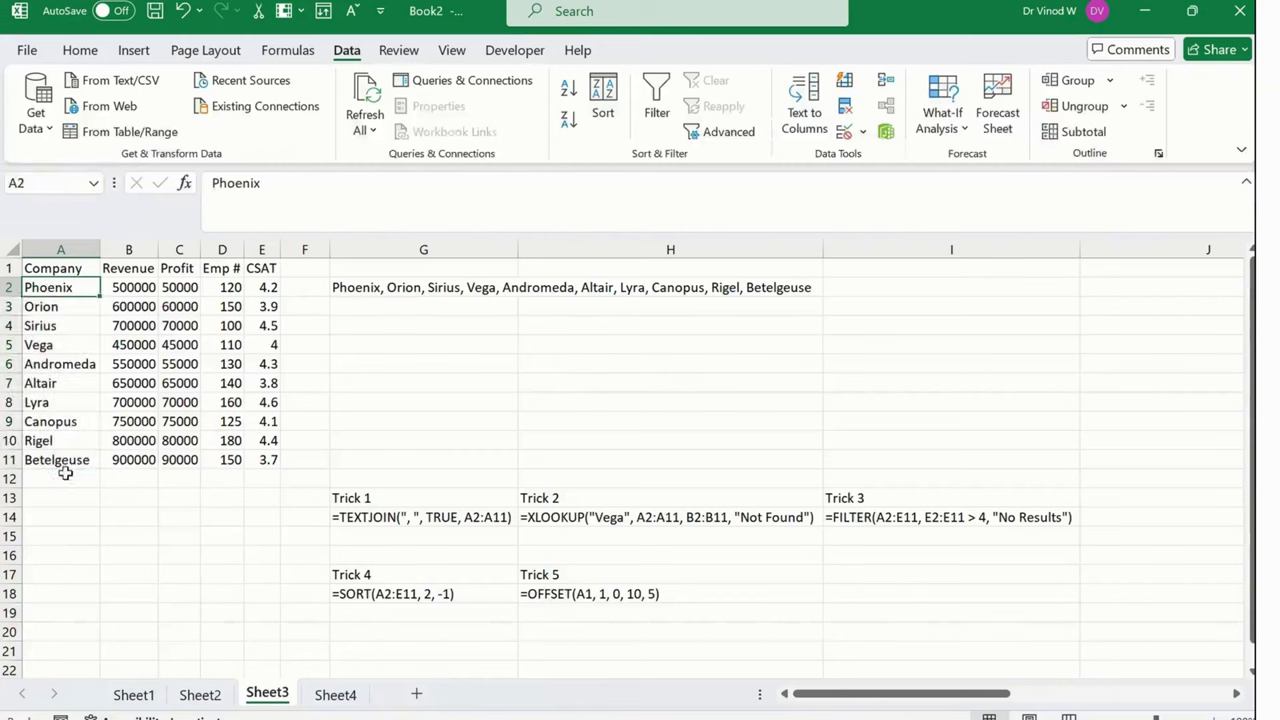
click(60, 461)
click(70, 294)
shift+click(78, 460)
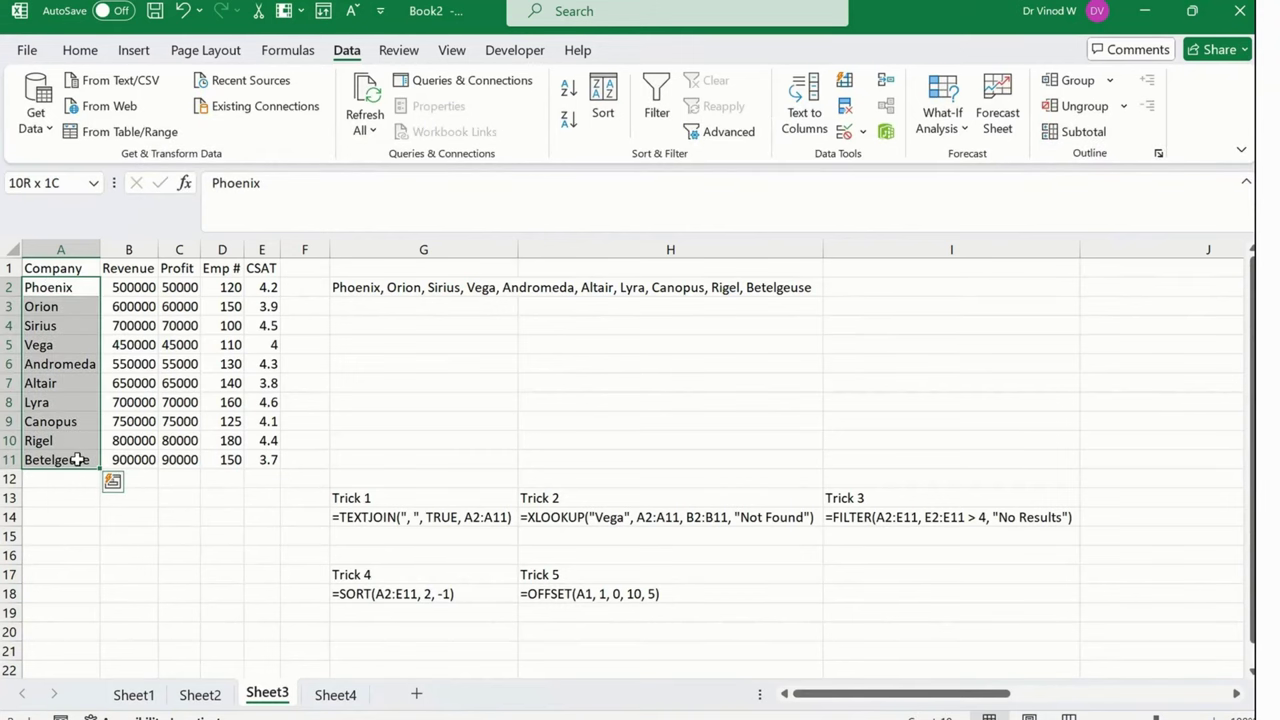
click(370, 287)
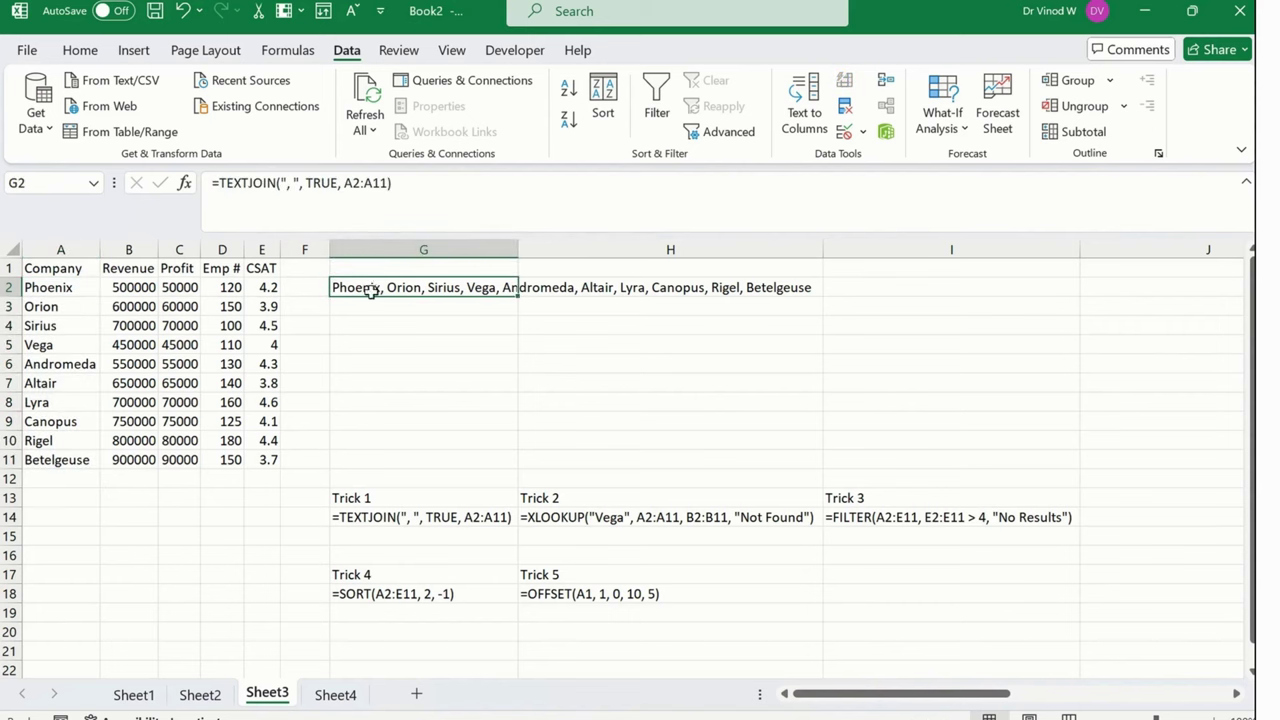
Go through the delimiter, ignore_empty and text1 arguments of the TEXTJOIN formula in G2, and change its range to D2:D11.
click(397, 187)
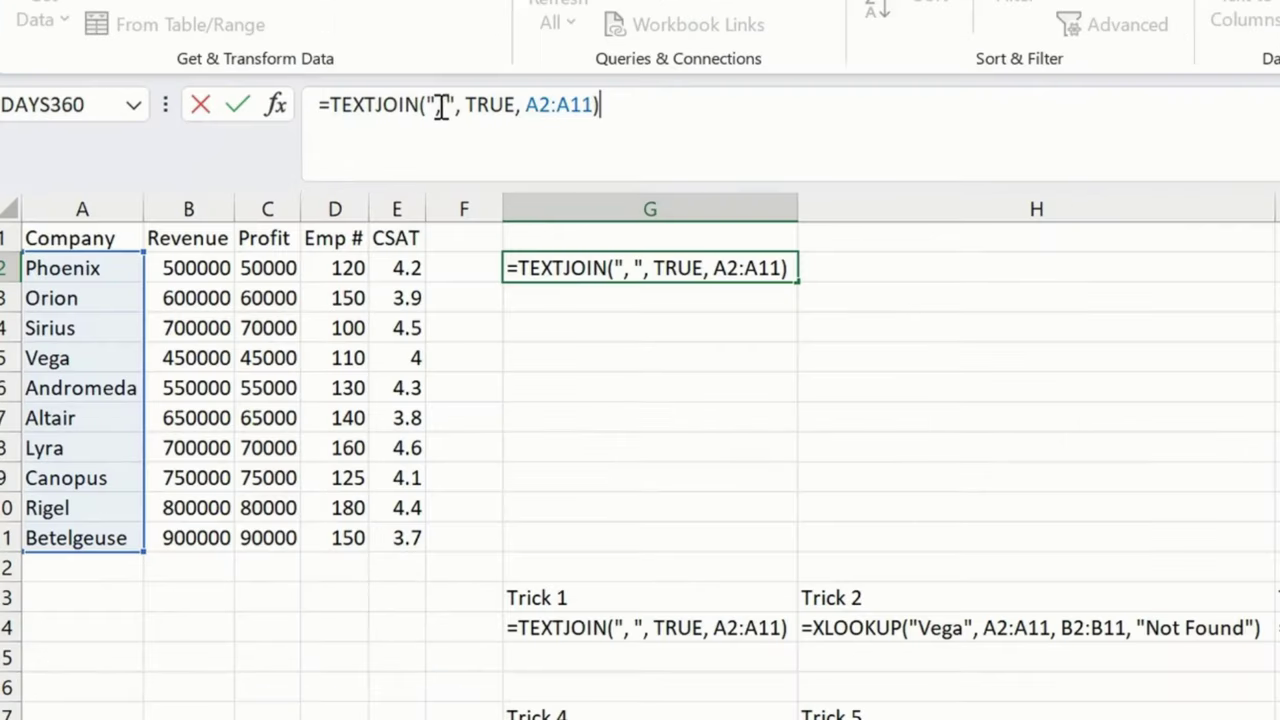
click(292, 184)
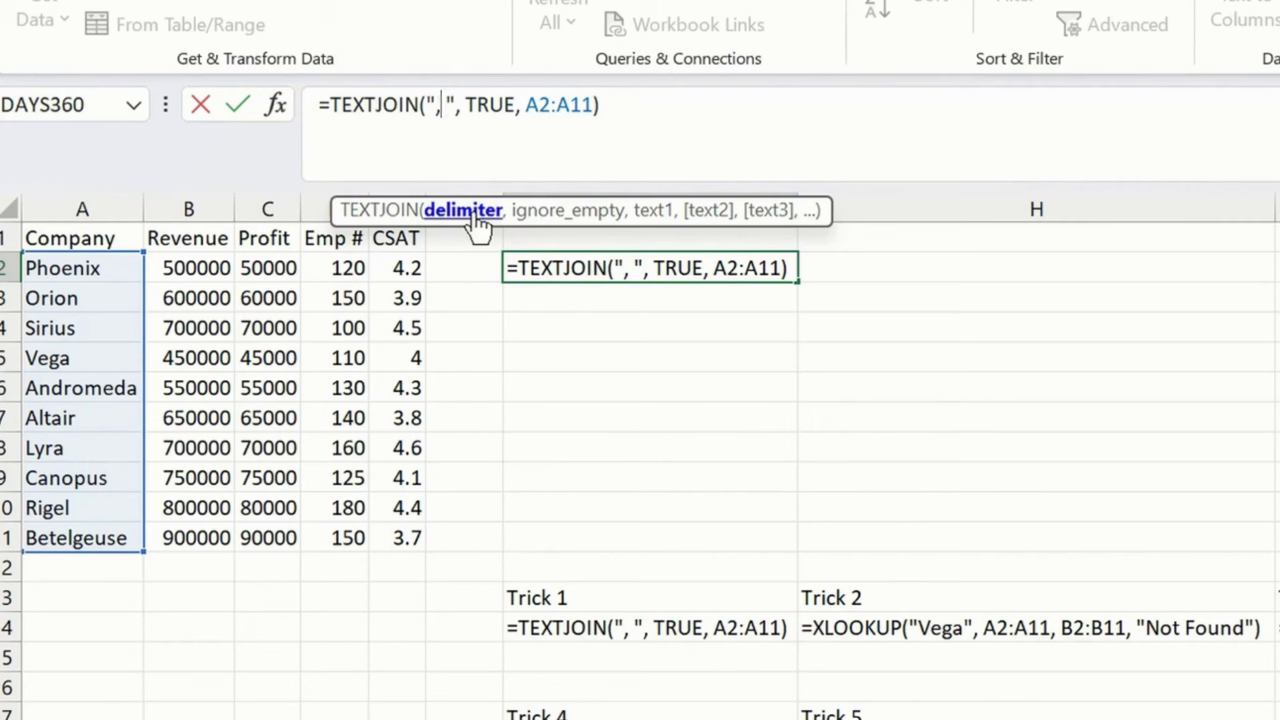
click(468, 105)
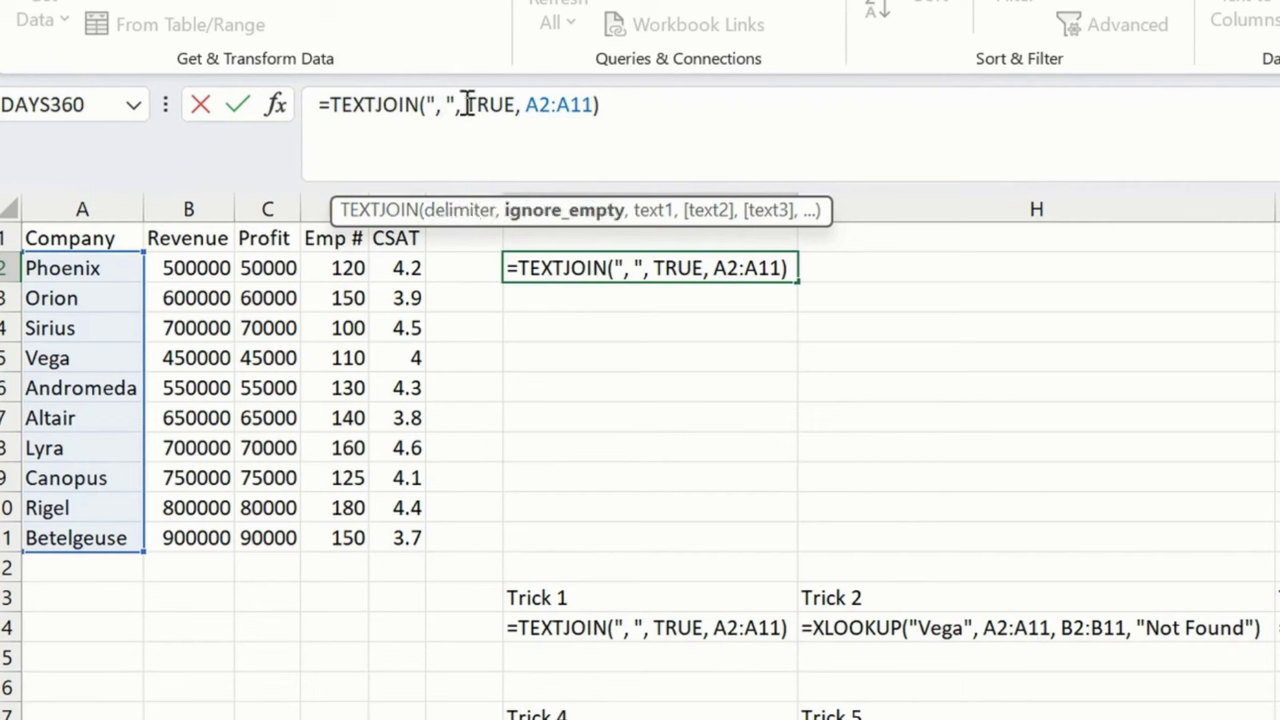
click(544, 105)
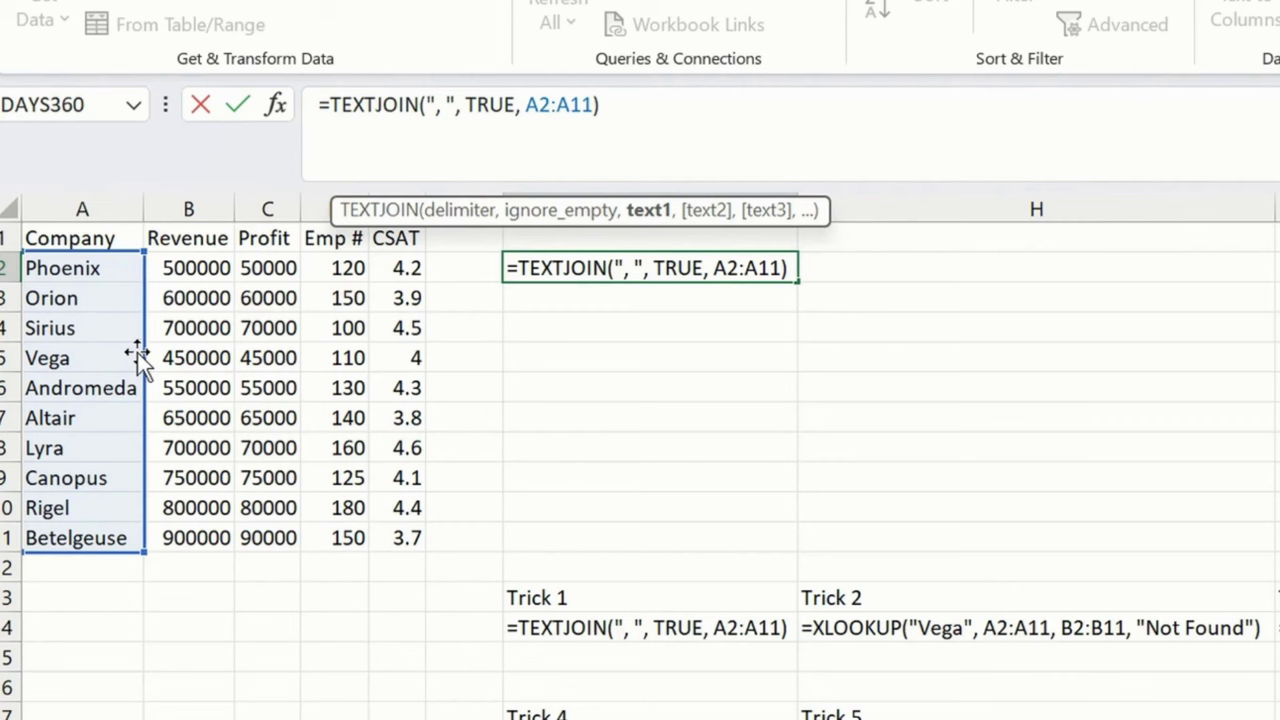
drag(141, 346, 322, 360)
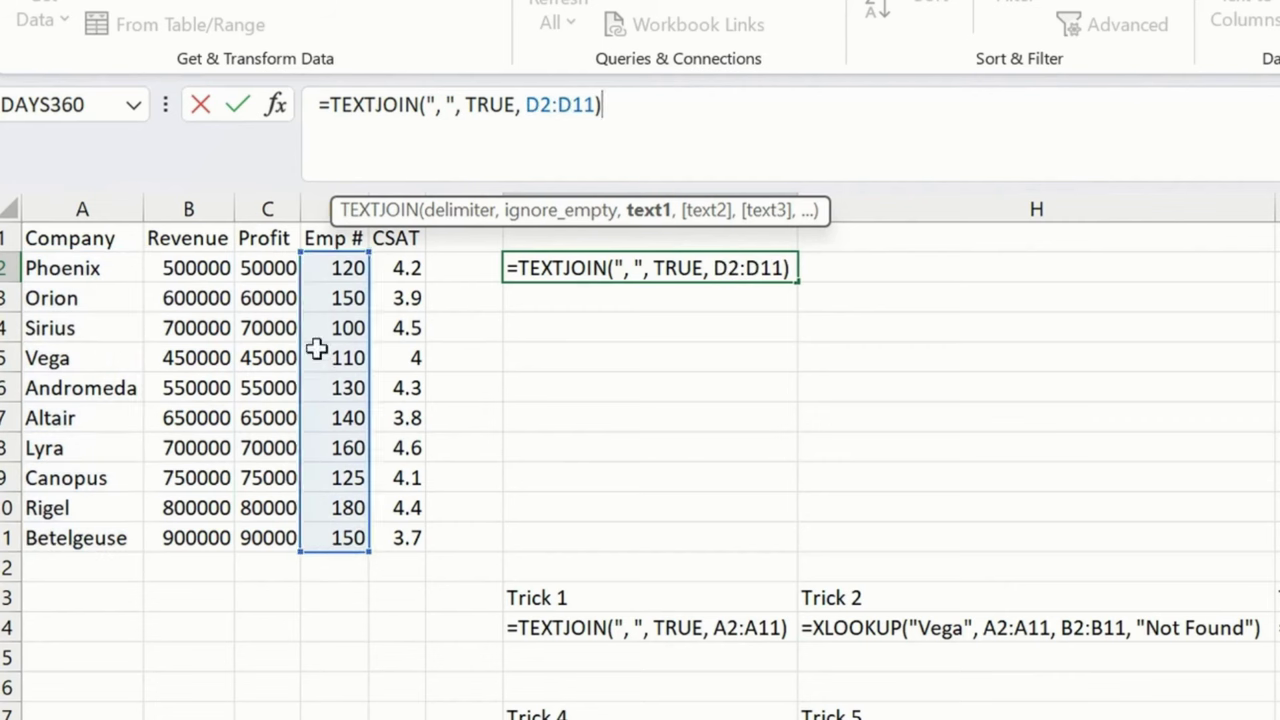
key(Return)
key(Up)
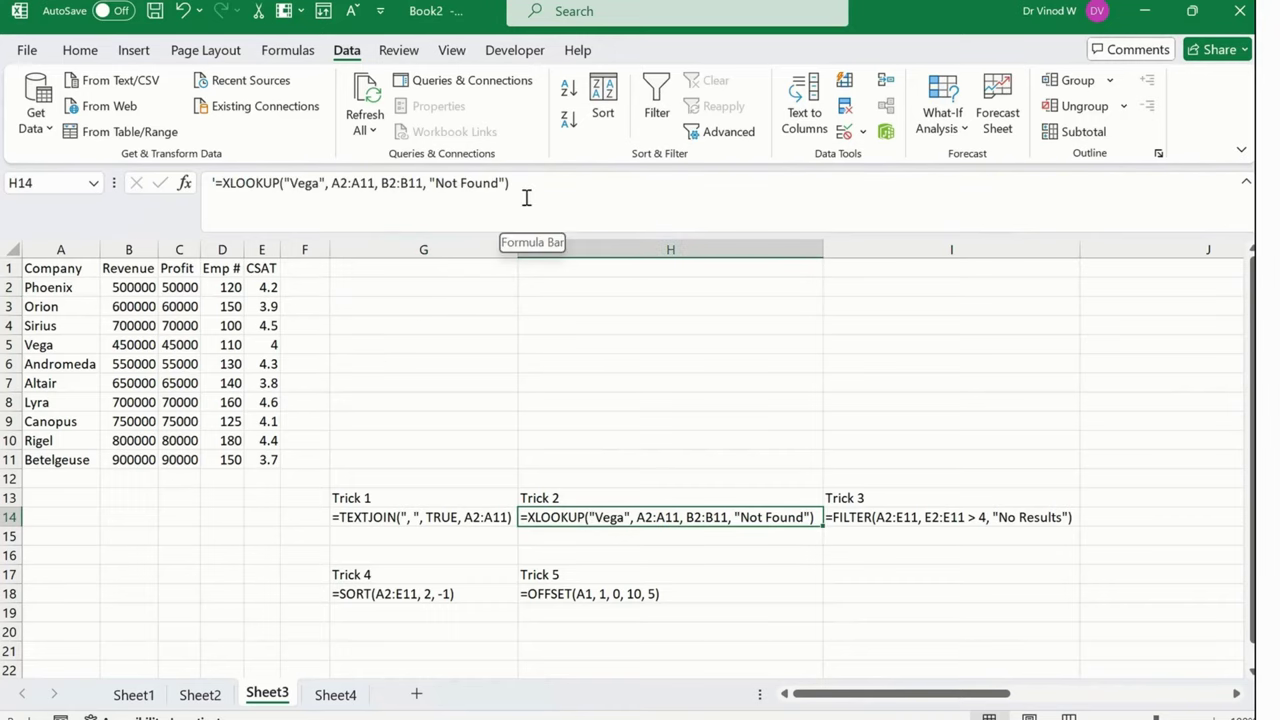
Copy the Trick 2 XLOOKUP formula text from H14 into cell G2 and remove its leading apostrophe.
drag(530, 185, 212, 184)
key(ctrl+c)
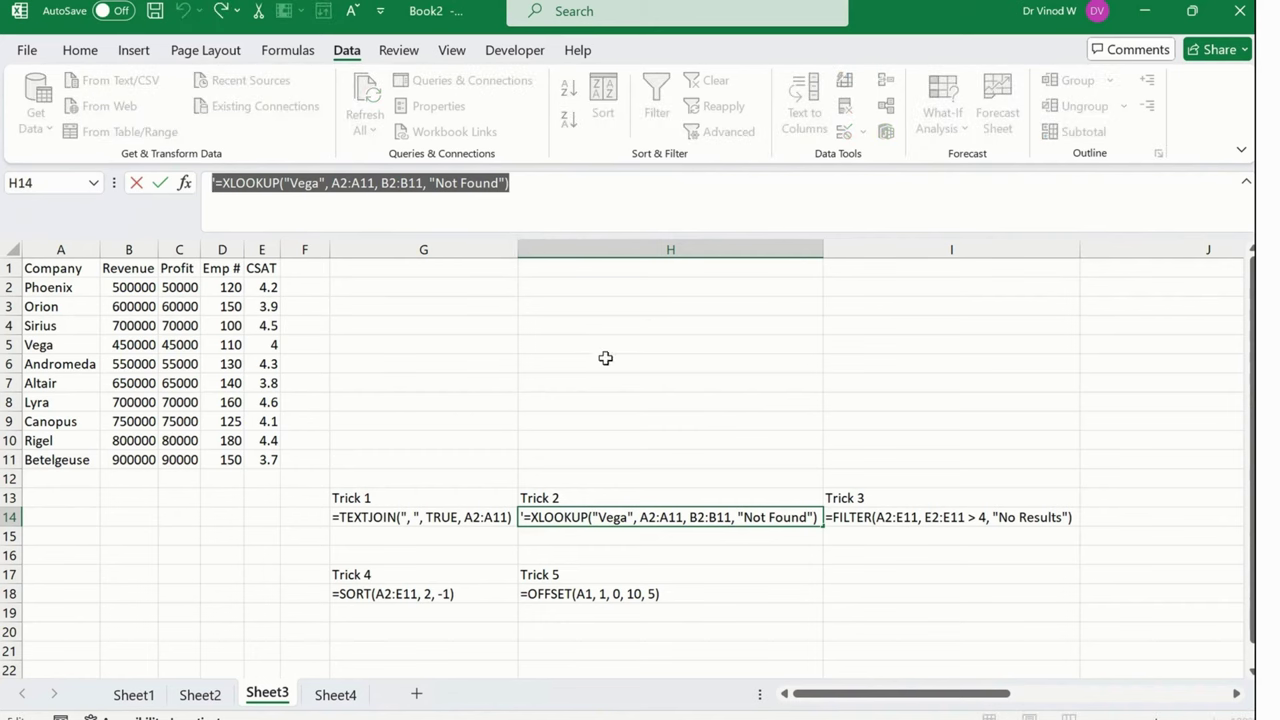
click(484, 330)
click(382, 289)
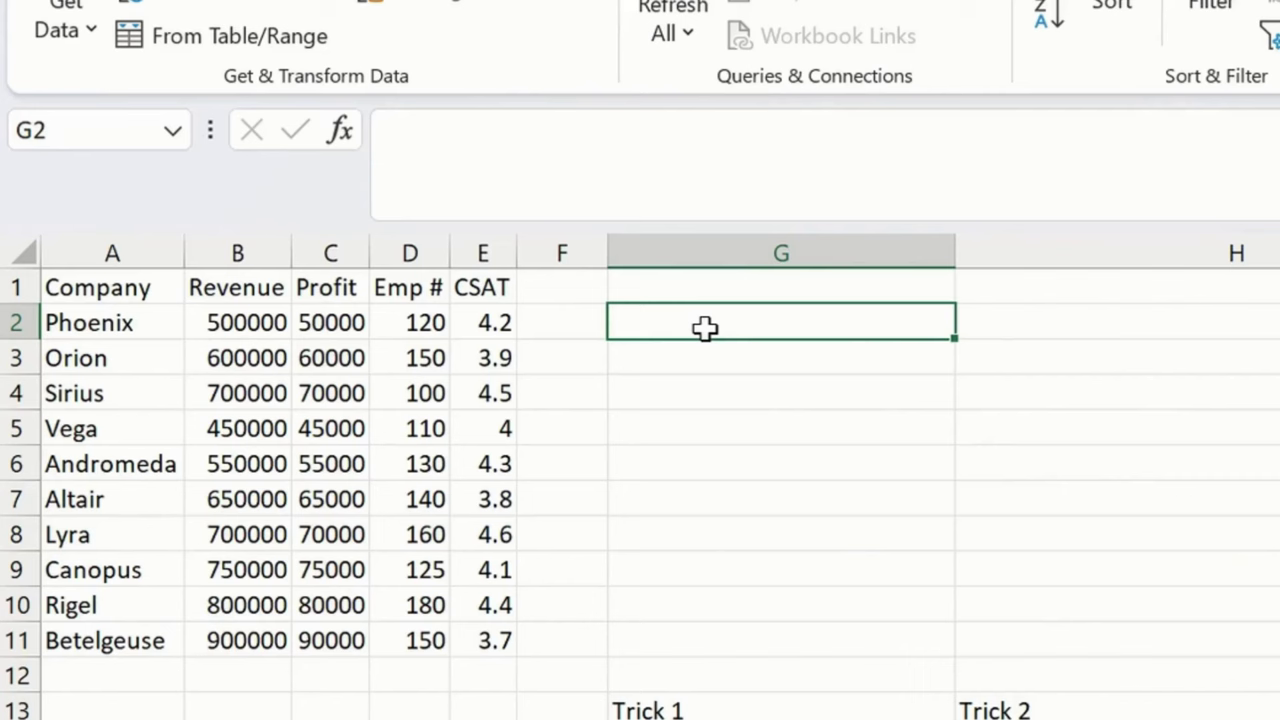
click(563, 175)
key(ctrl+v)
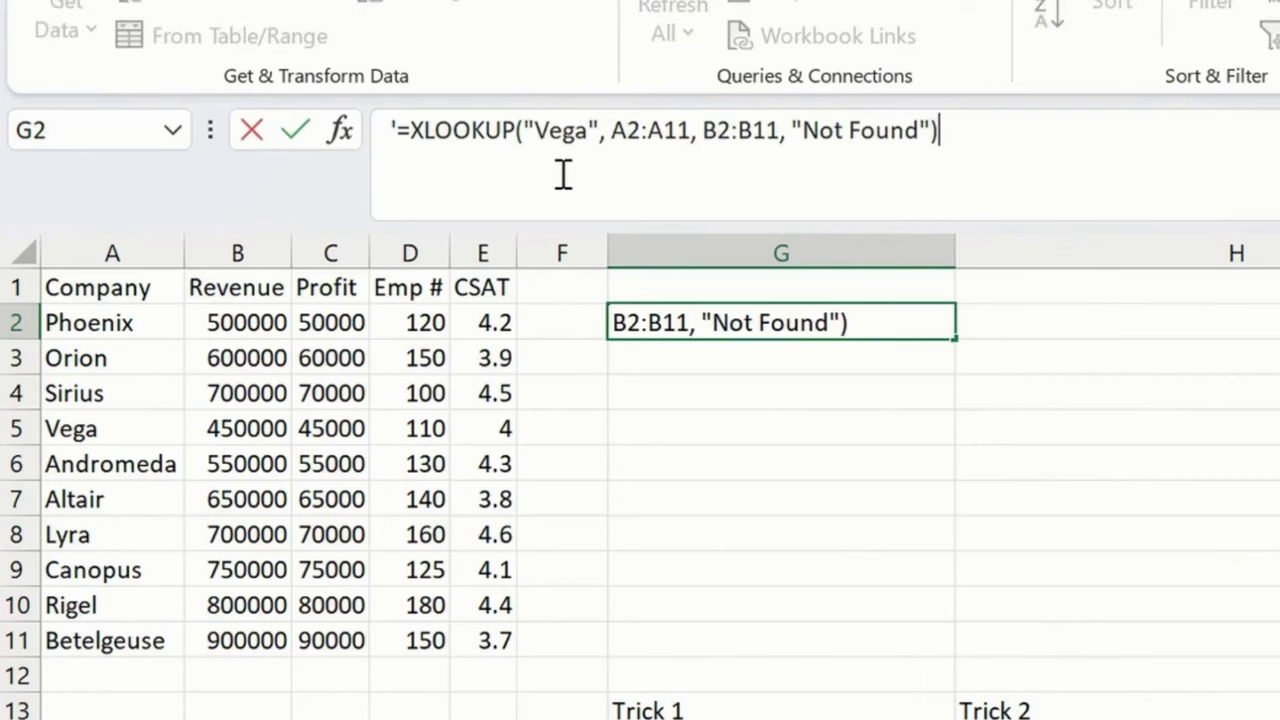
click(400, 130)
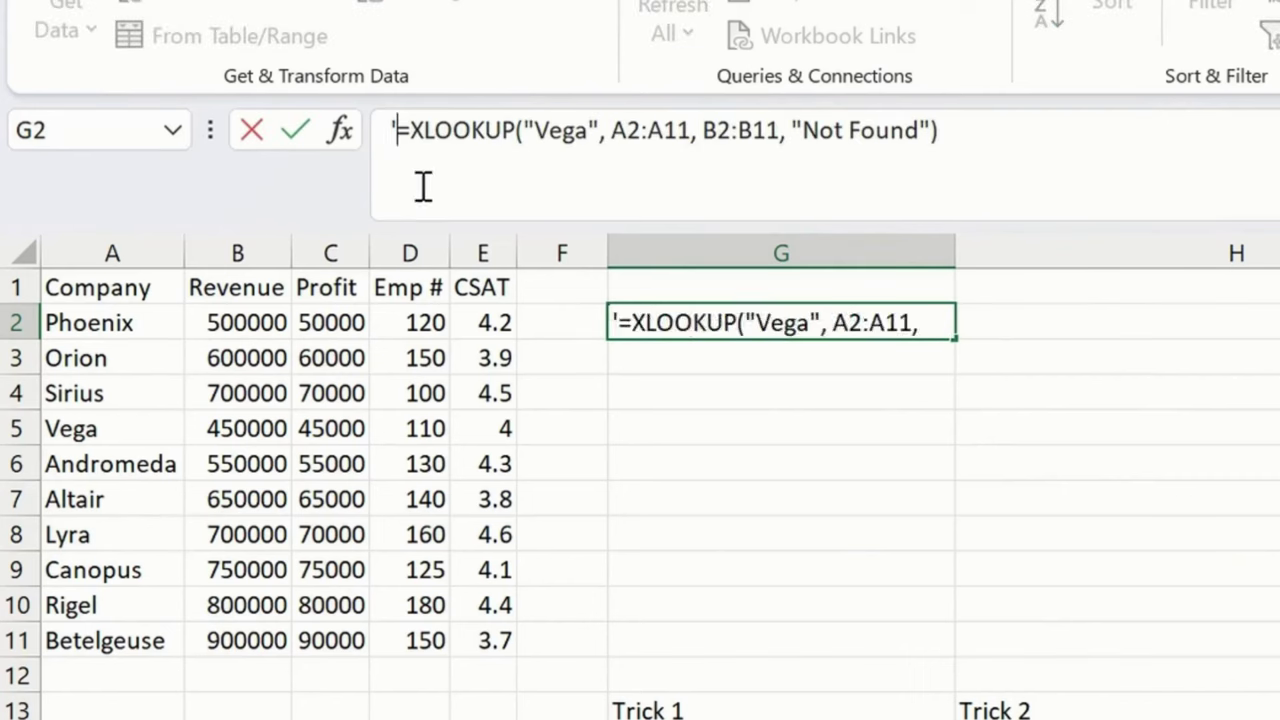
key(BackSpace)
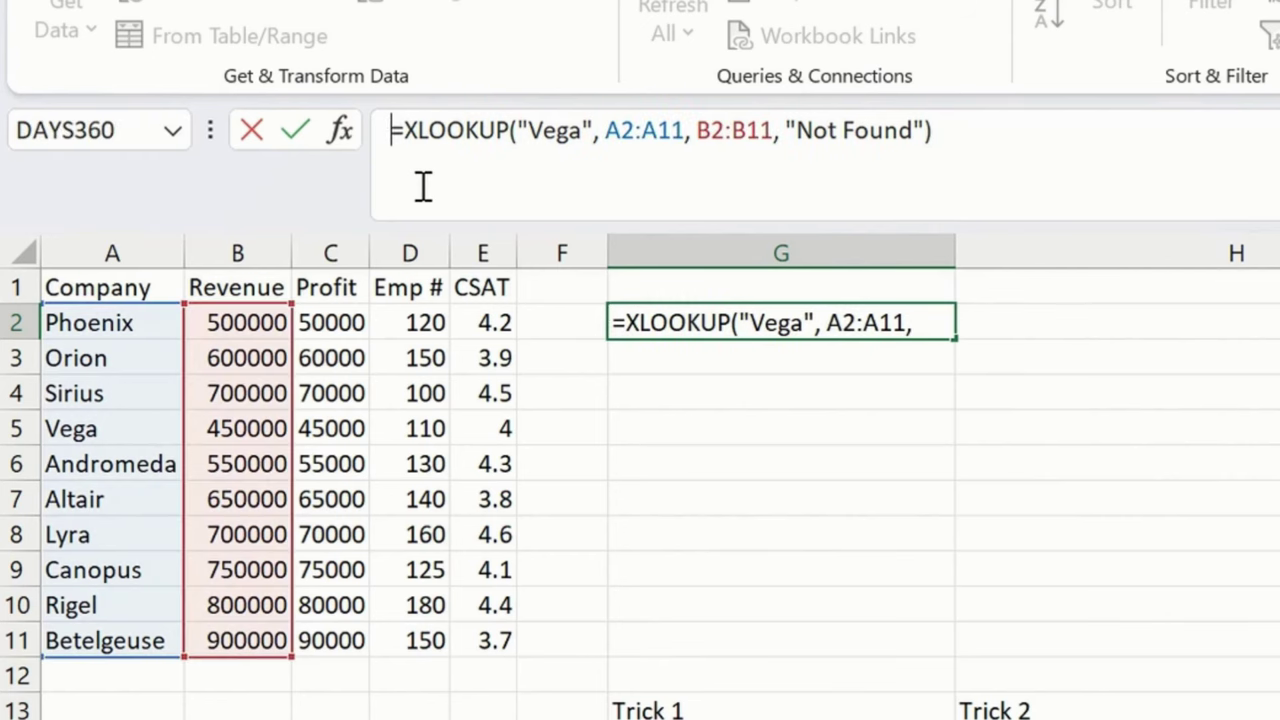
Go through the XLOOKUP arguments in G2 and enter the formula =XLOOKUP("Vega", A2:A11, B2:B11, "Not Found").
click(578, 132)
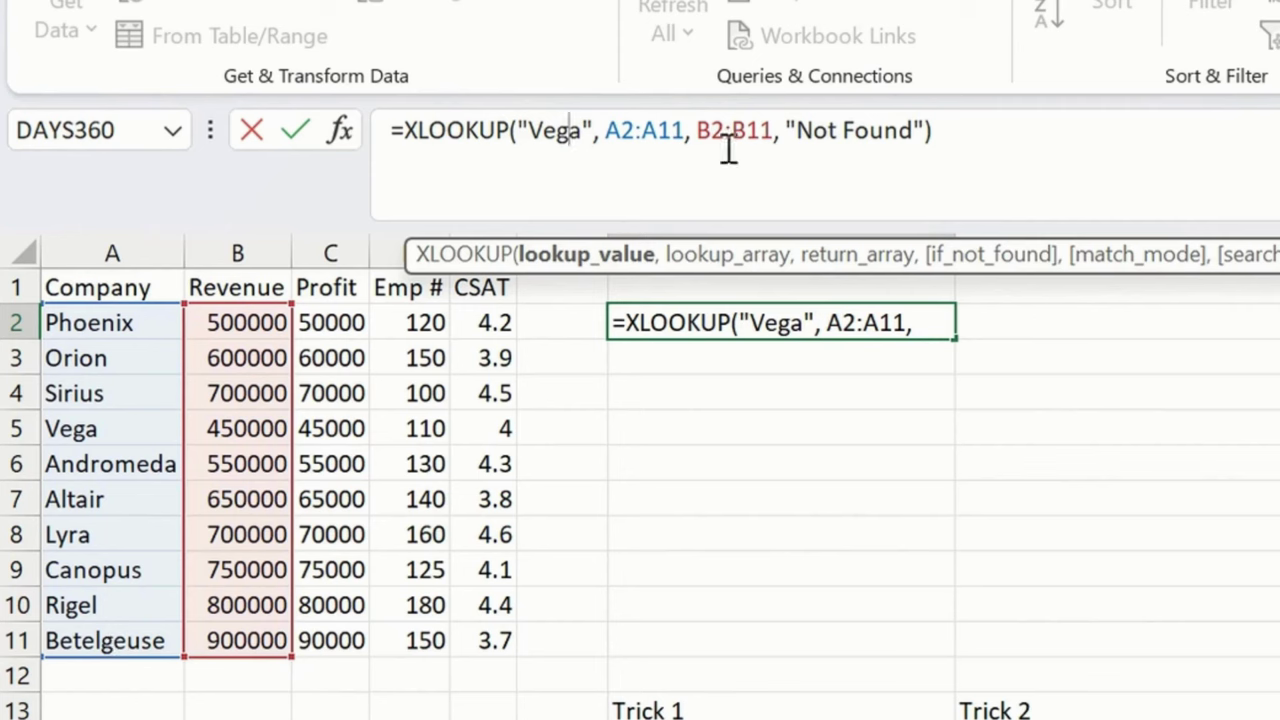
click(655, 131)
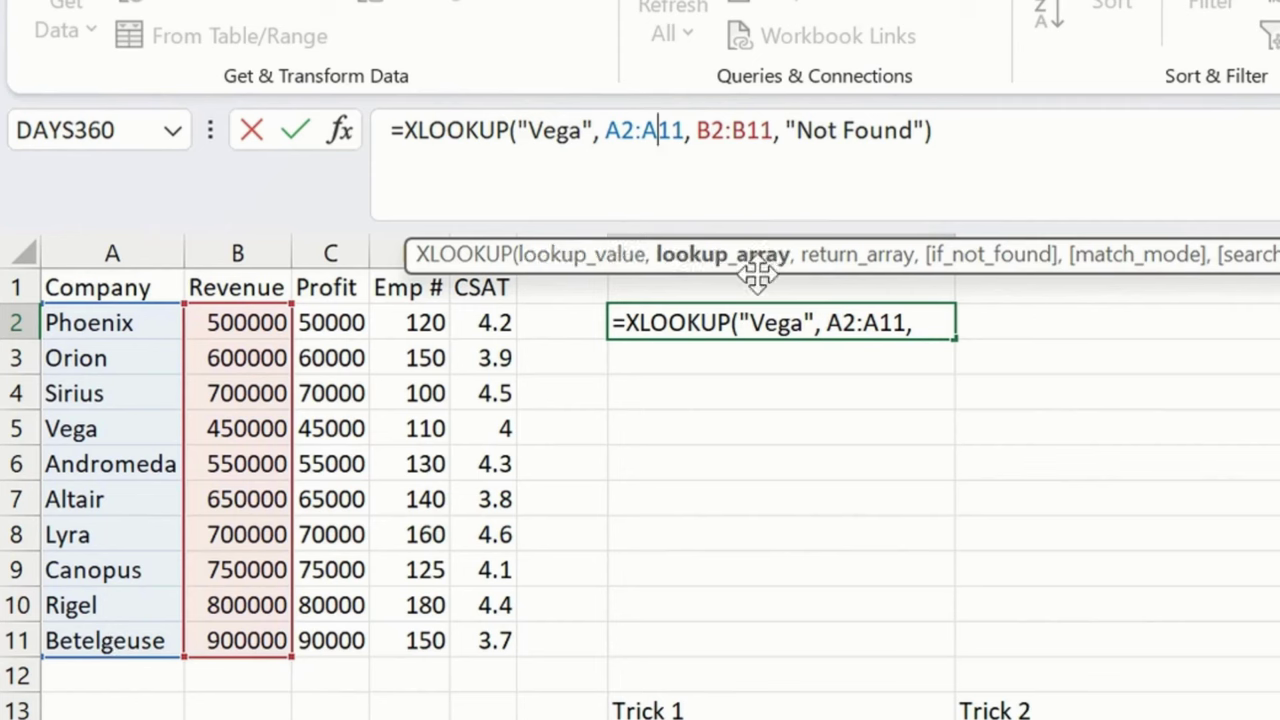
click(732, 131)
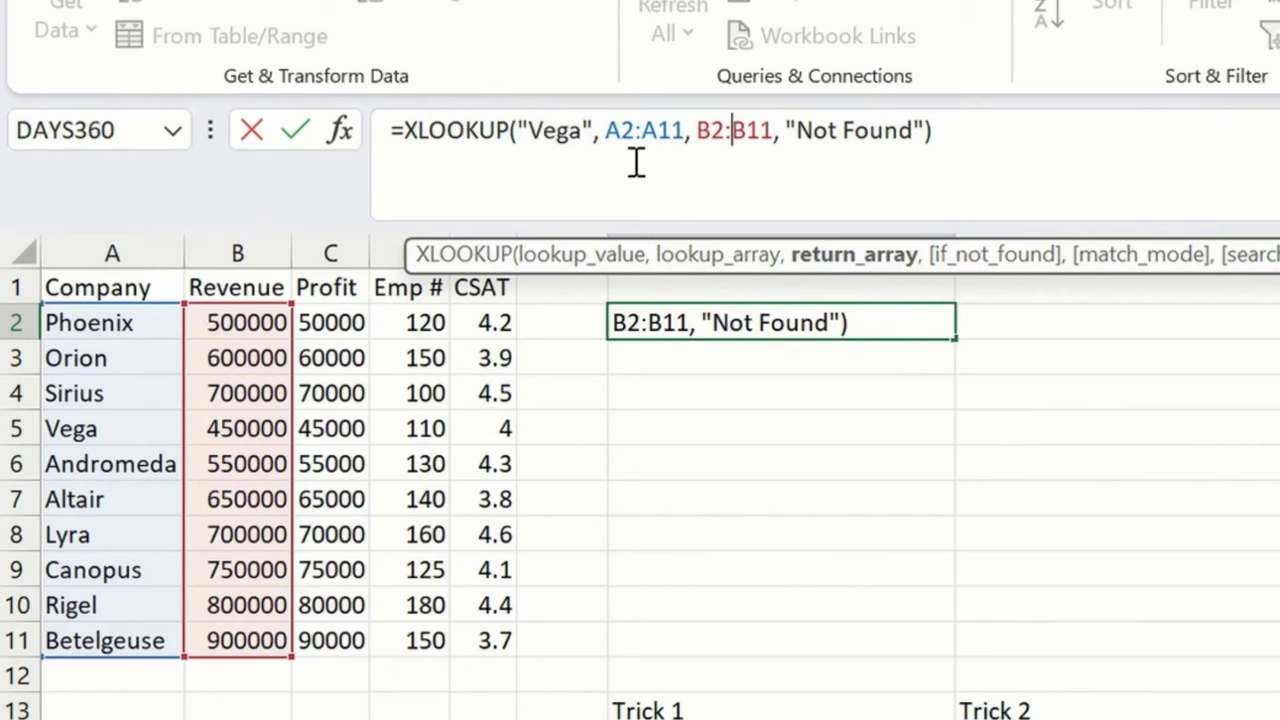
click(830, 130)
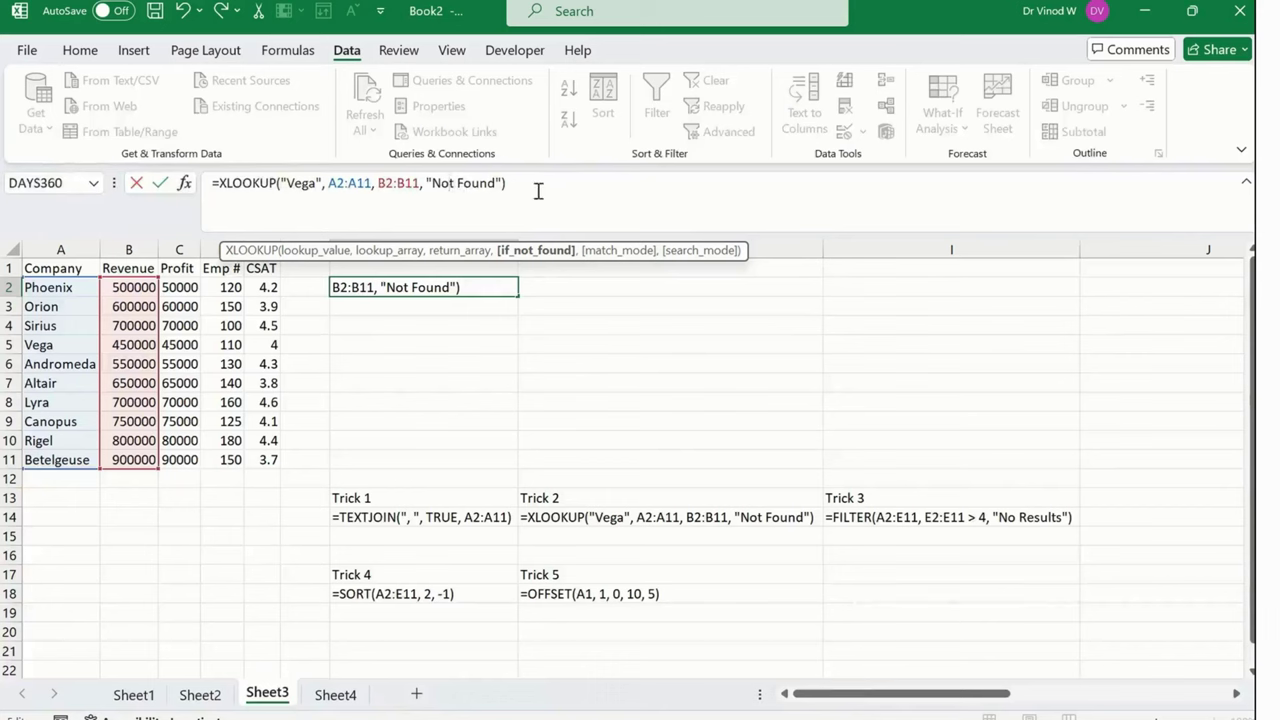
click(515, 183)
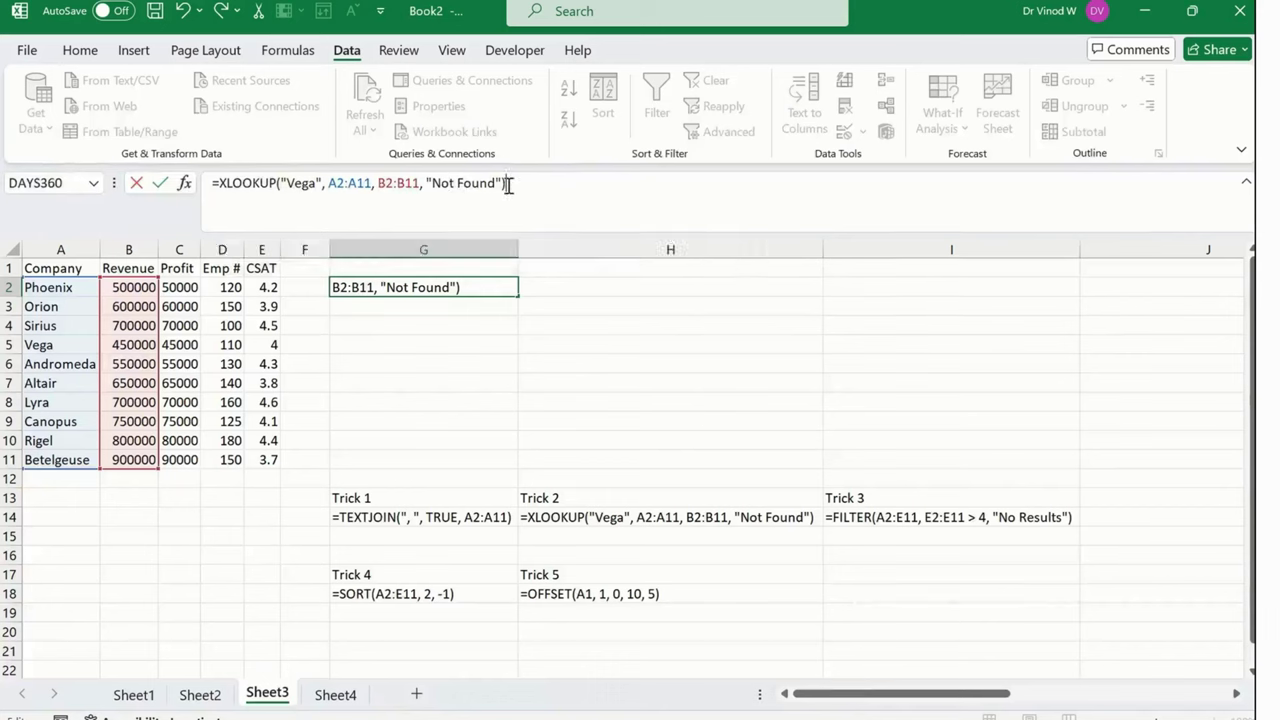
key(Return)
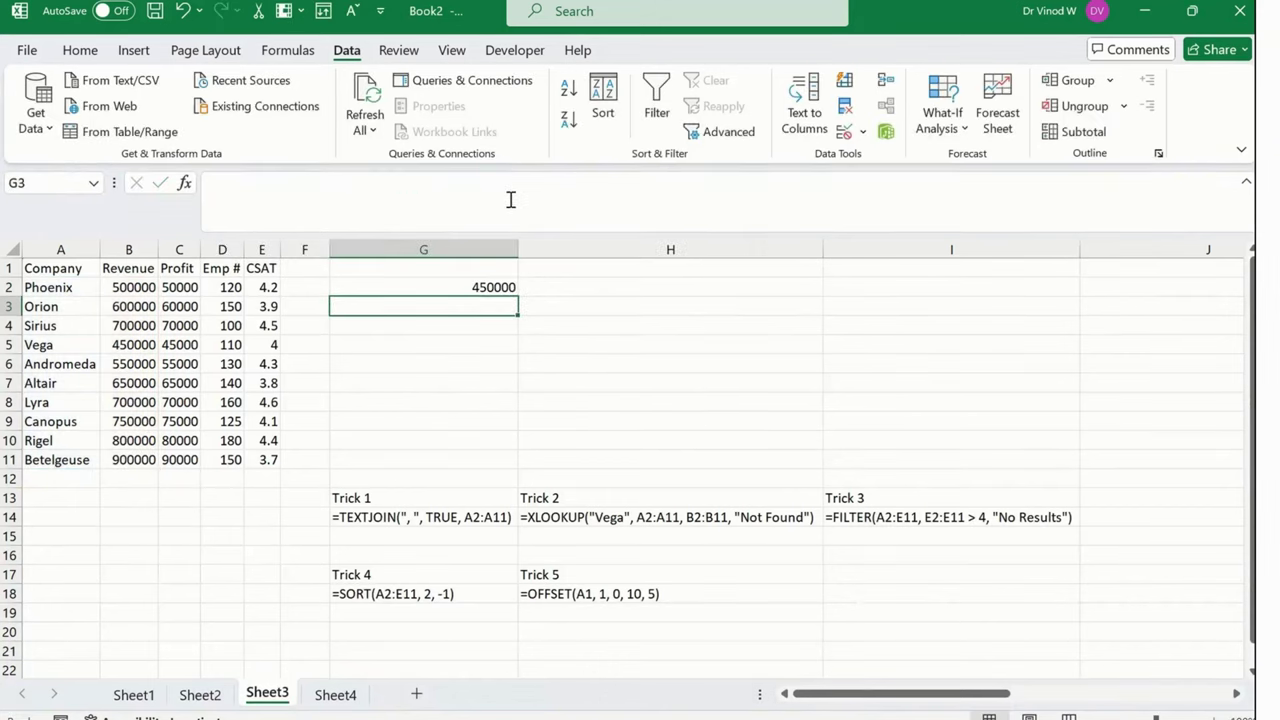
Make the XLOOKUP result in G2 bold and check it against Vega's revenue in B5.
click(490, 288)
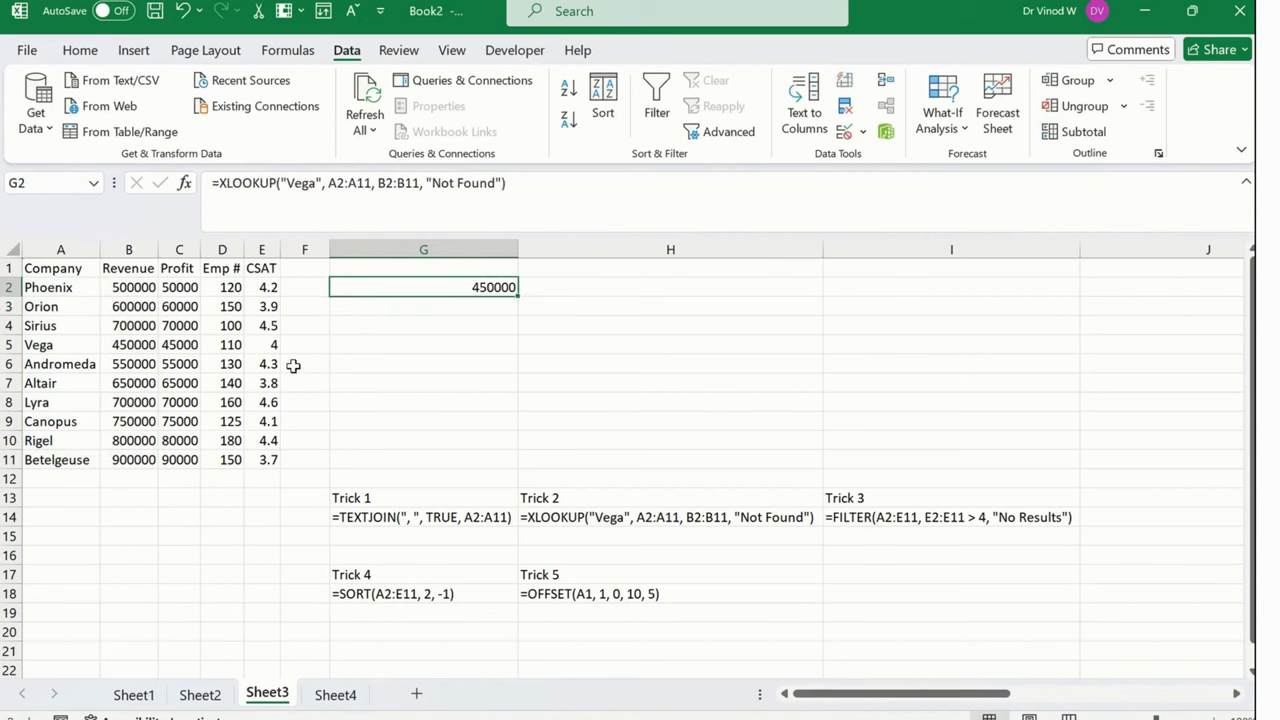
key(ctrl+b)
click(121, 346)
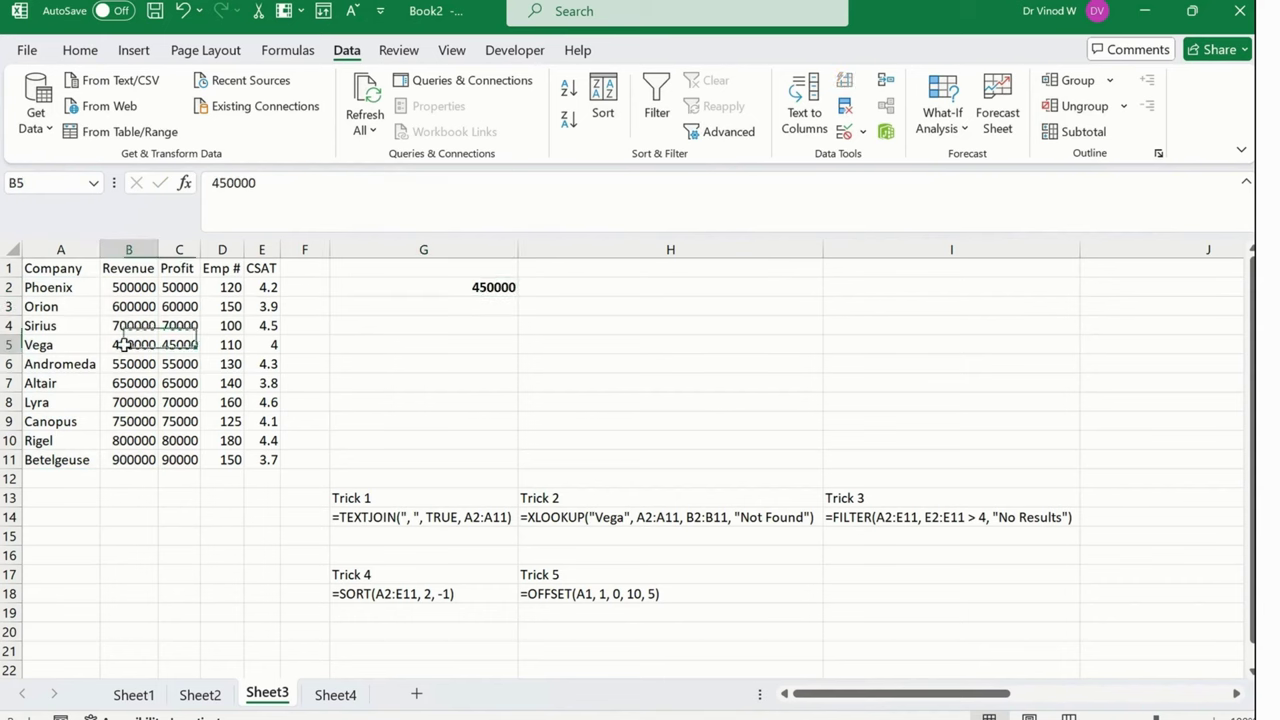
Make Vega's revenue in B5 bold and compare the Vega entry in A5:B5 with the XLOOKUP result in G2.
key(ctrl+b)
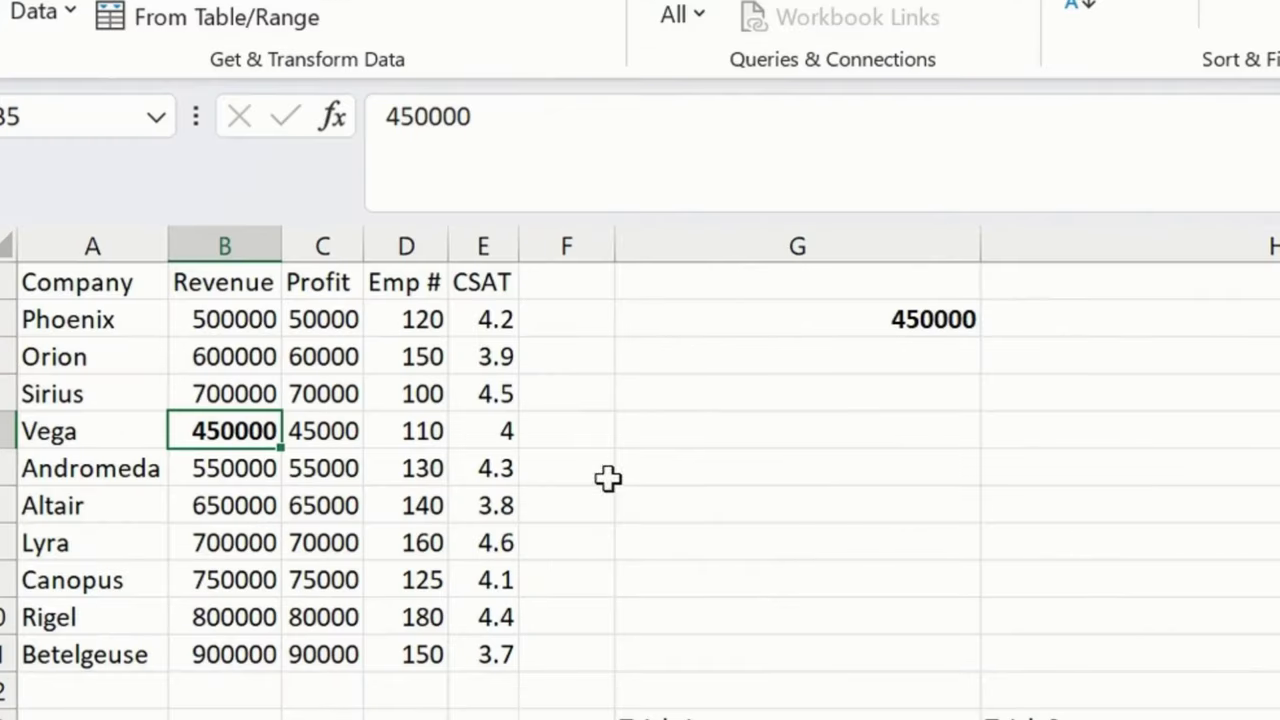
click(100, 440)
drag(100, 440, 177, 434)
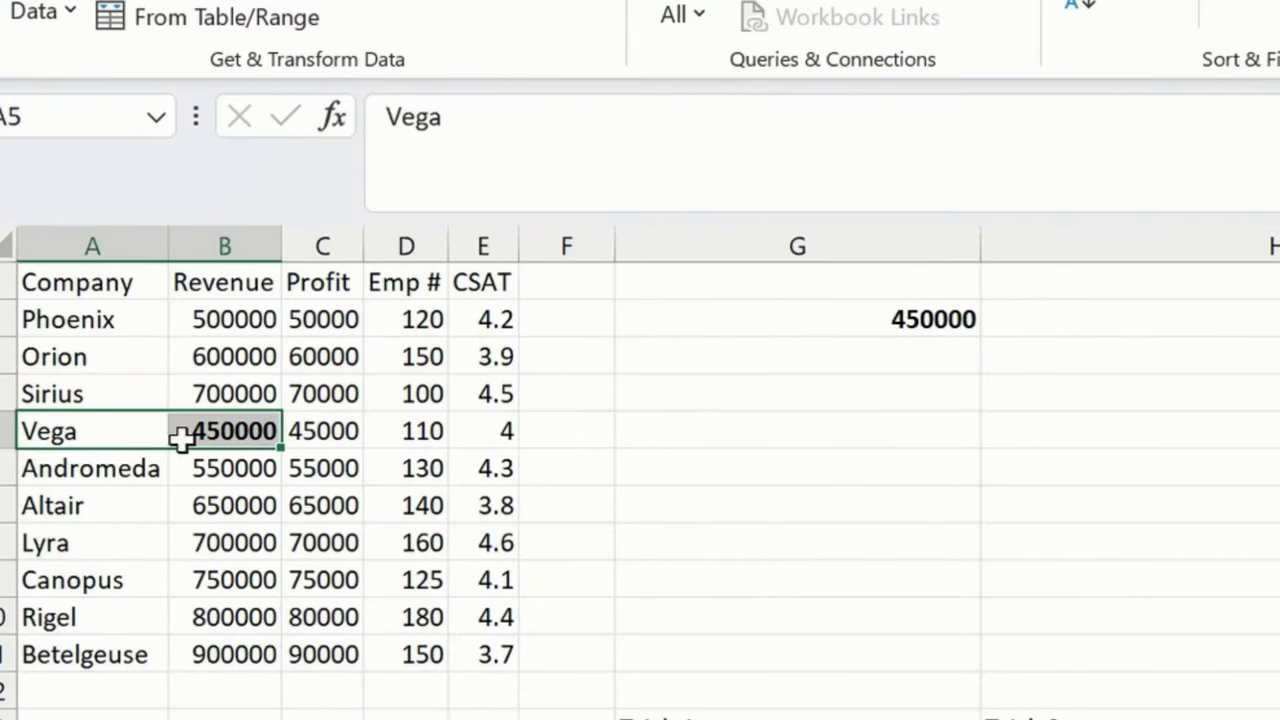
click(918, 332)
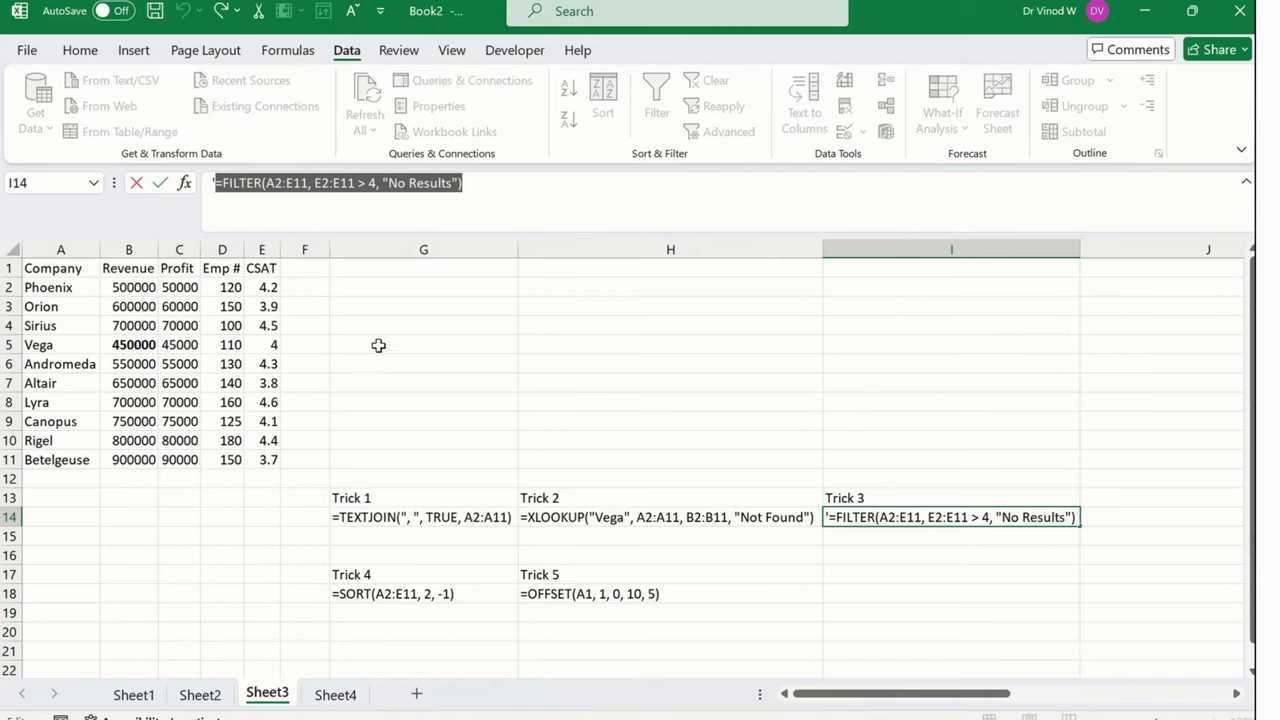
Copy the Trick 3 formula =FILTER(A2:E11, E2:E11 > 4, "No Results") from I14 into cell G1 without its leading apostrophe.
click(379, 344)
click(370, 266)
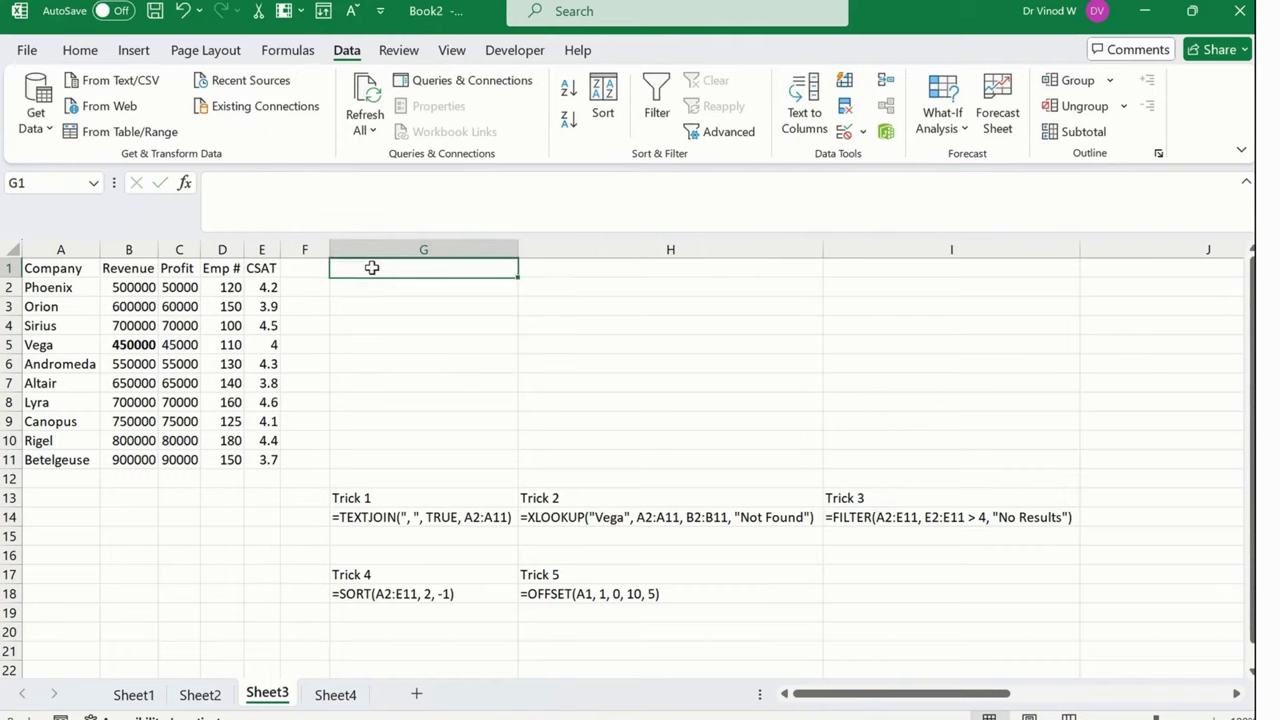
click(340, 190)
text(=FILTER(A2:E11, E2:E11 > 4, "No Results"))
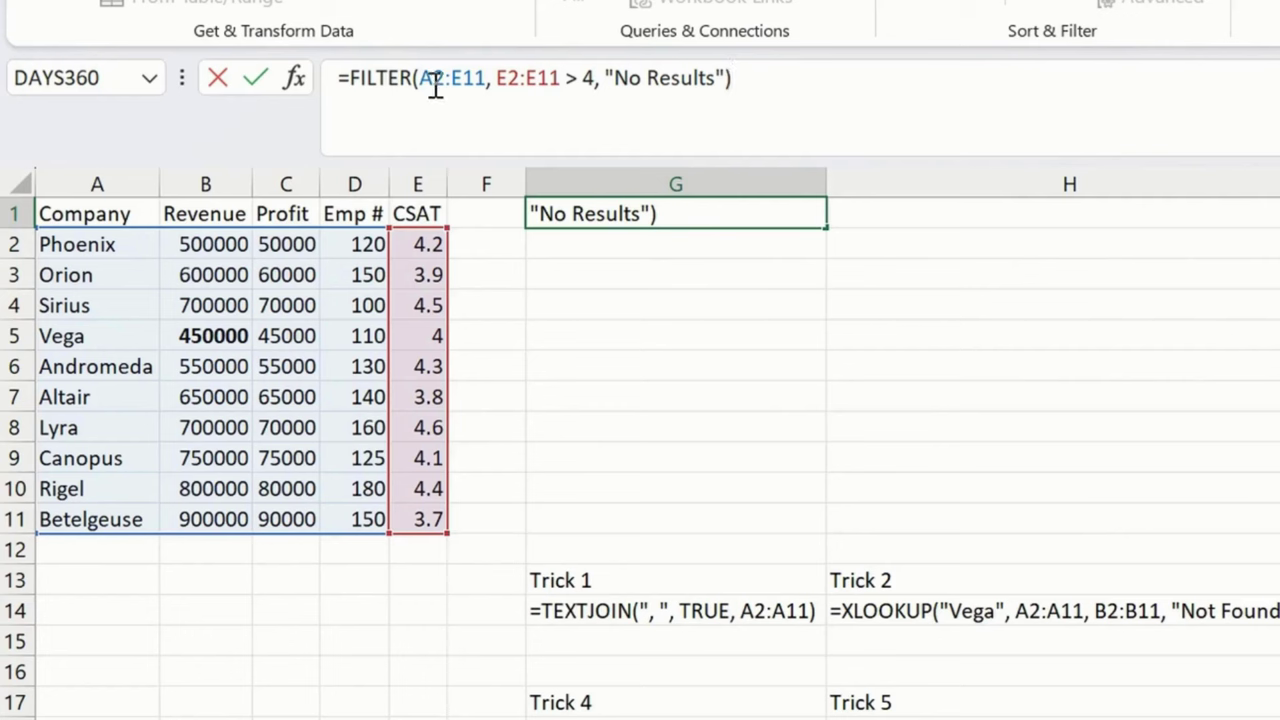
Go through the array, include and if_empty arguments of the FILTER formula in G1 and enter the formula.
click(446, 98)
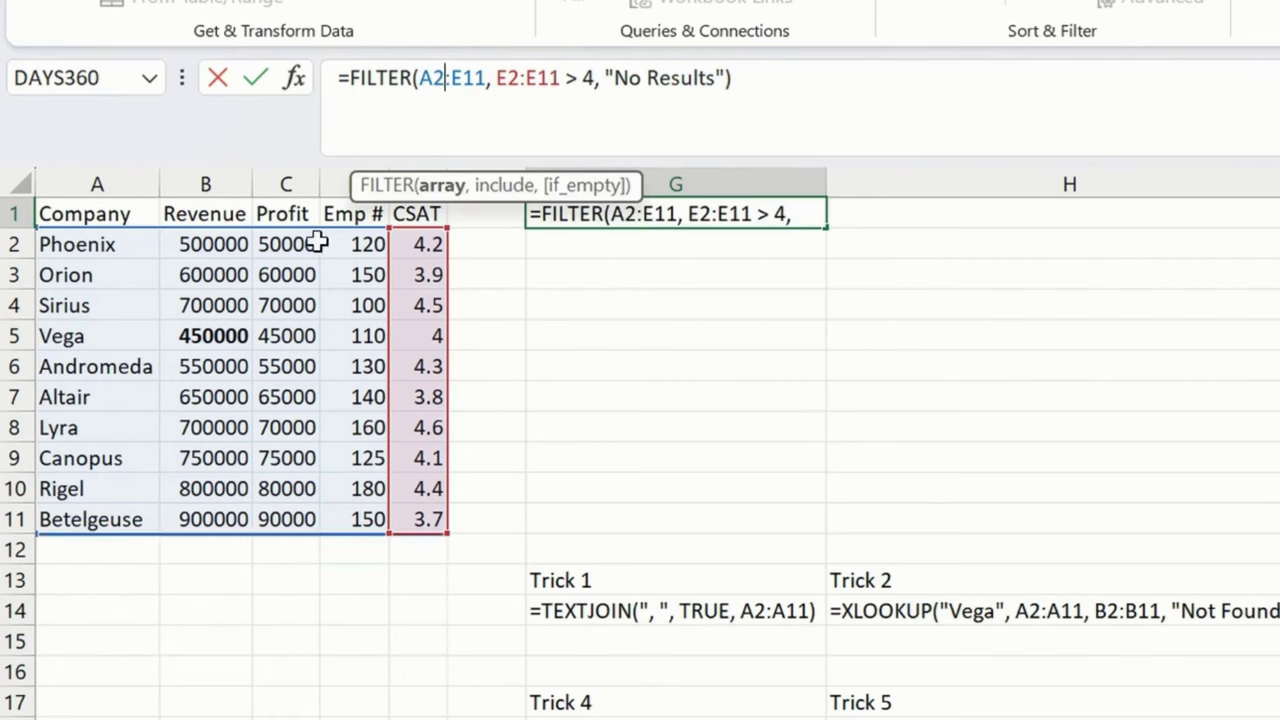
drag(105, 244, 437, 523)
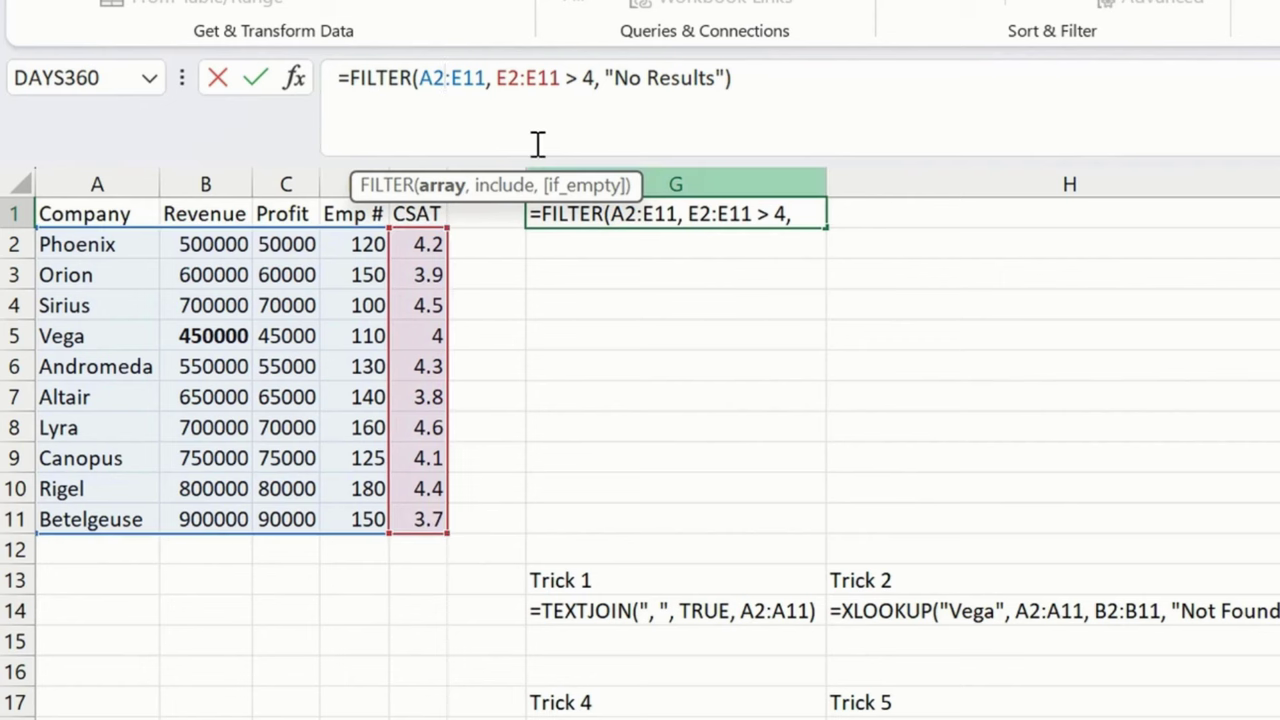
click(551, 77)
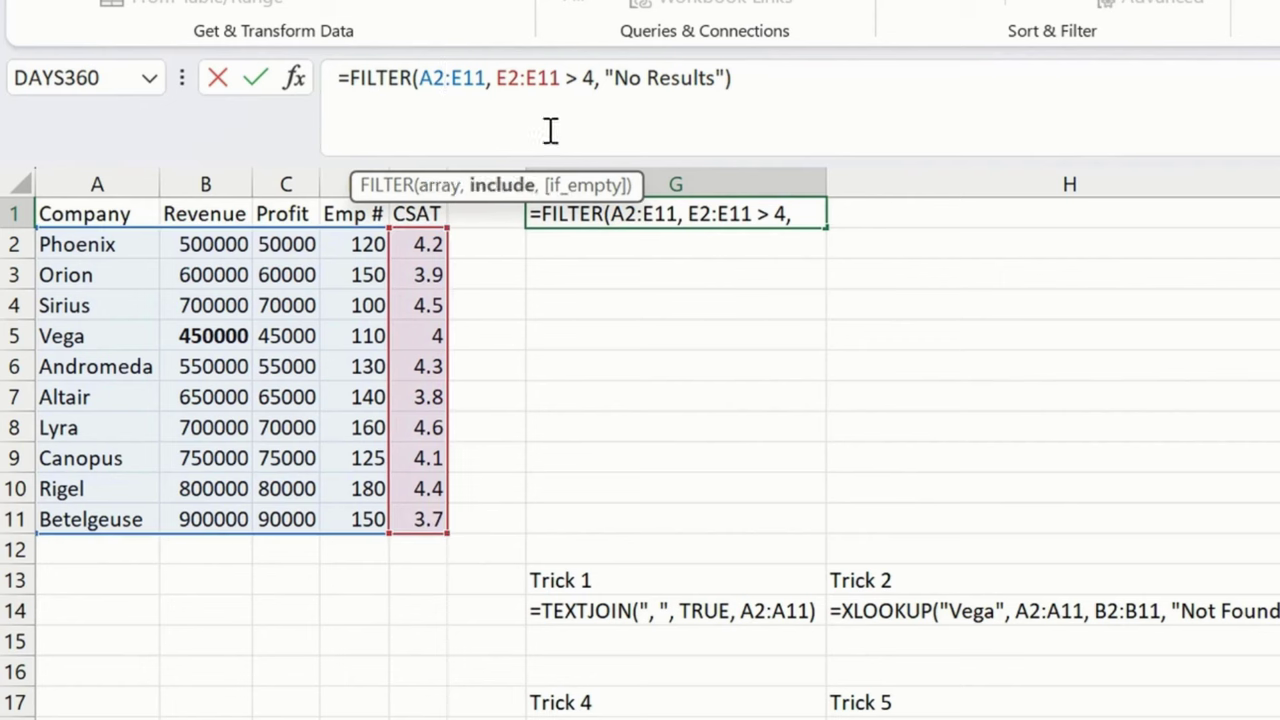
click(649, 86)
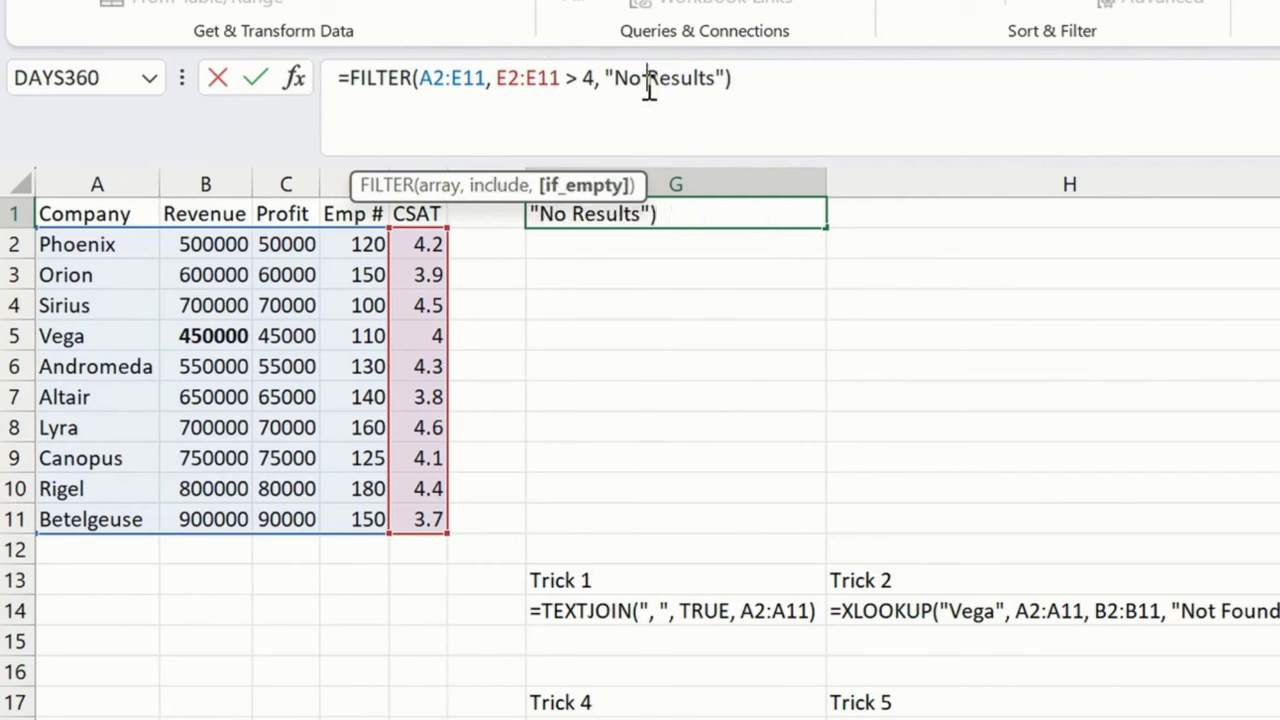
click(740, 80)
key(Return)
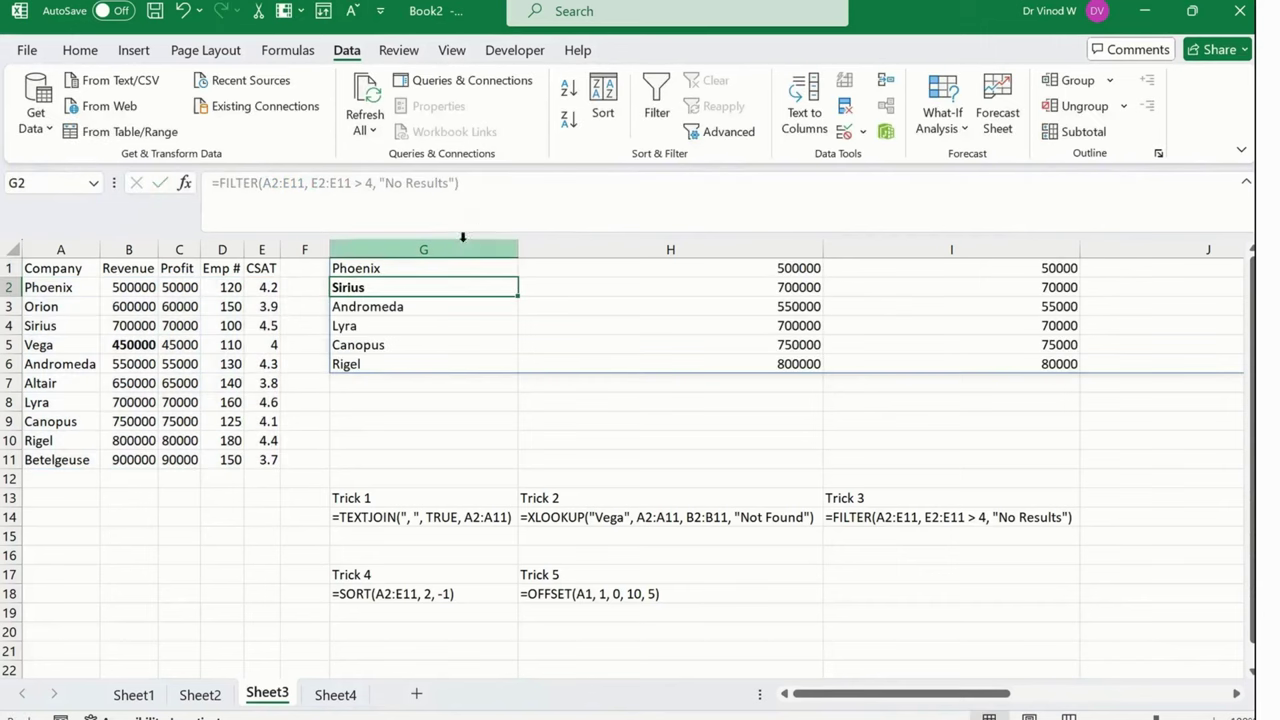
Clear the FILTER formula from G1 and put the Trick 4 formula =SORT(A2:E11, 2, -1) from G18 in its place.
click(652, 208)
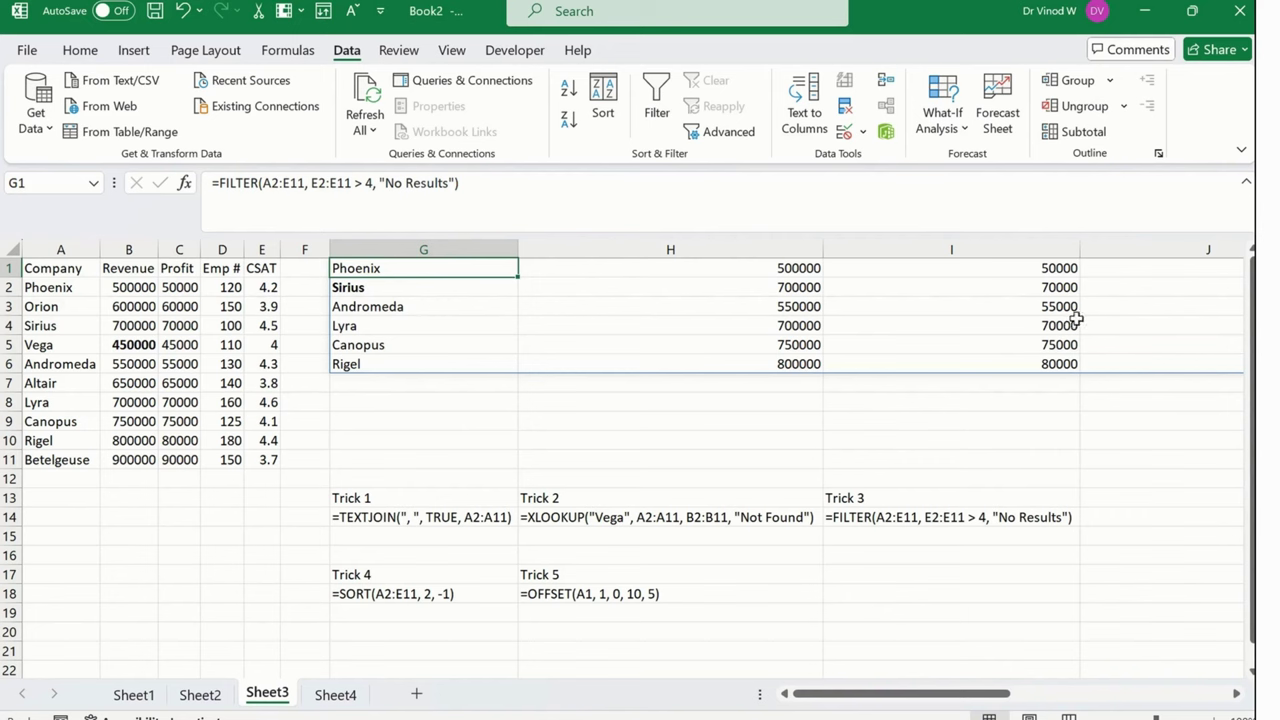
key(Delete)
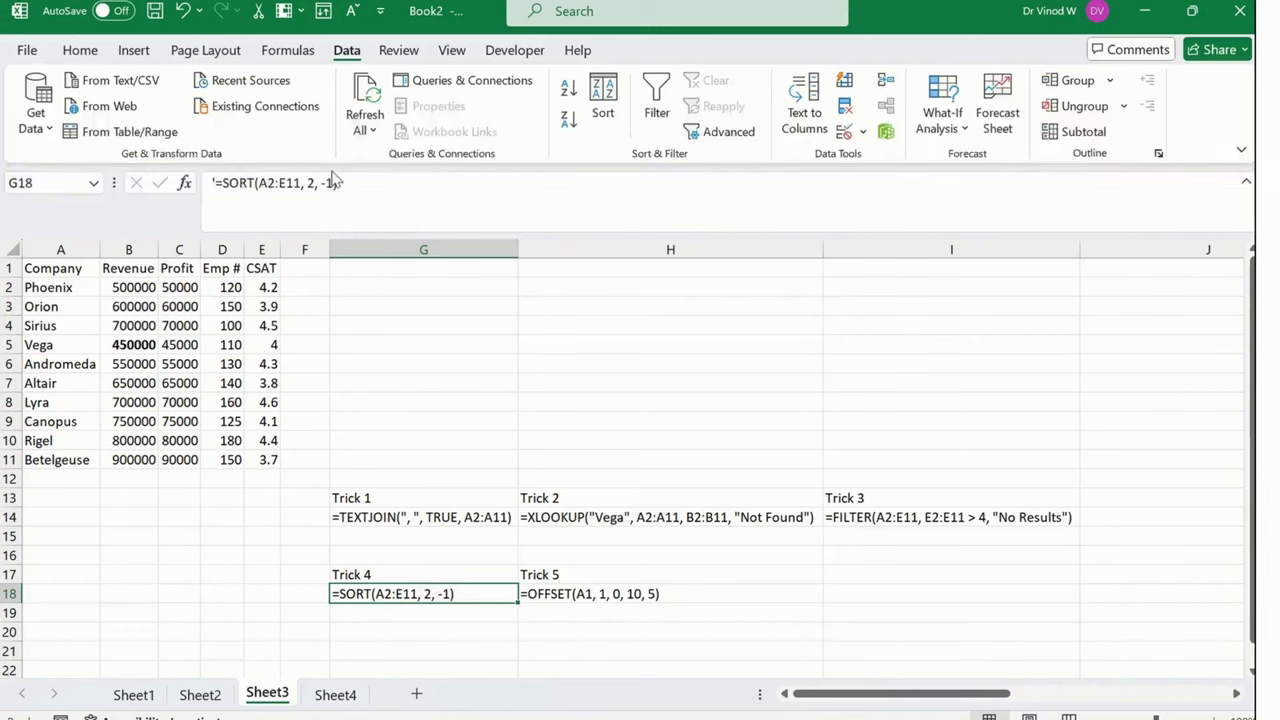
click(333, 182)
drag(333, 182, 212, 182)
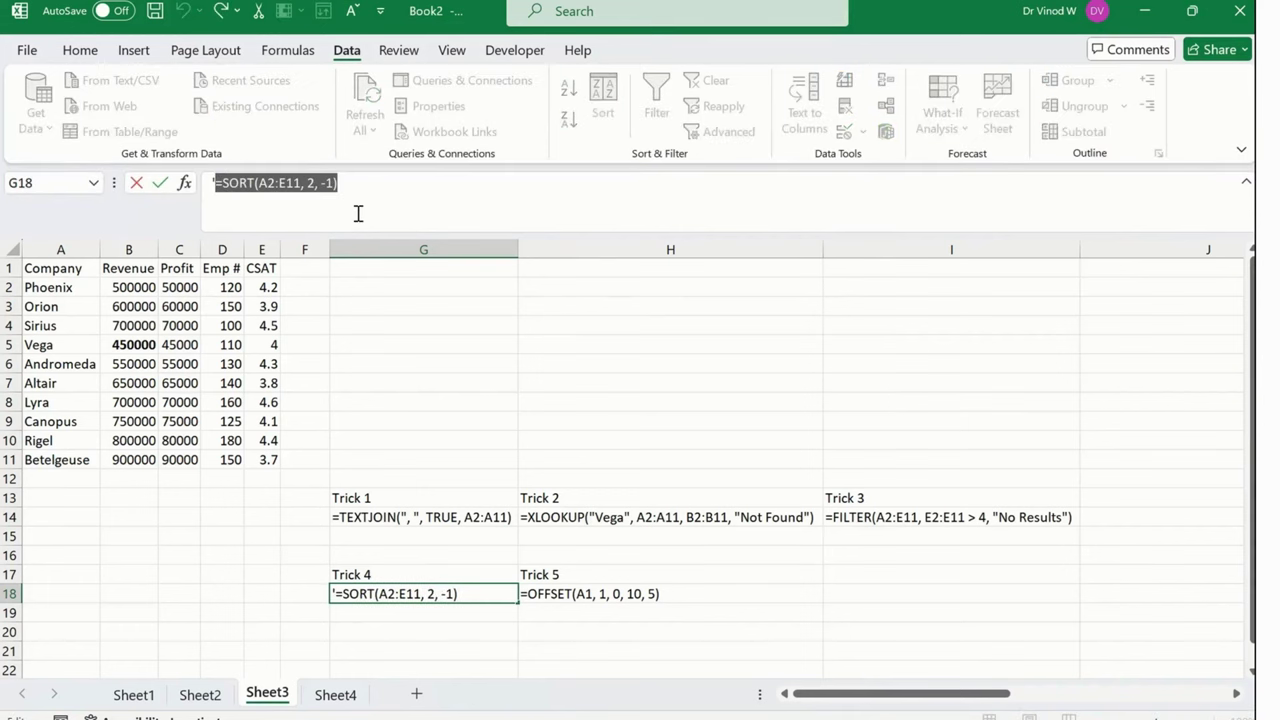
key(ctrl+c)
click(414, 268)
key(ctrl+v)
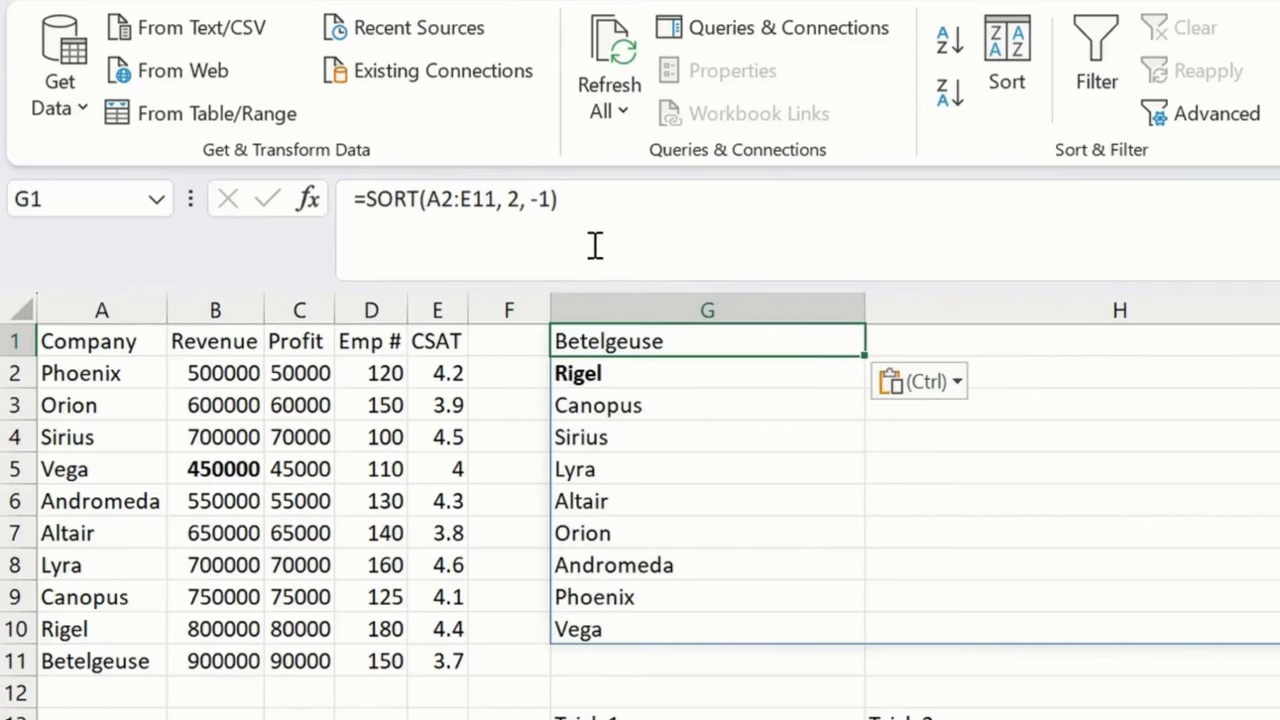
Examine the array, sort_index and sort_order arguments of the SORT formula in G1 and the sorted company list in G1:G10.
click(614, 200)
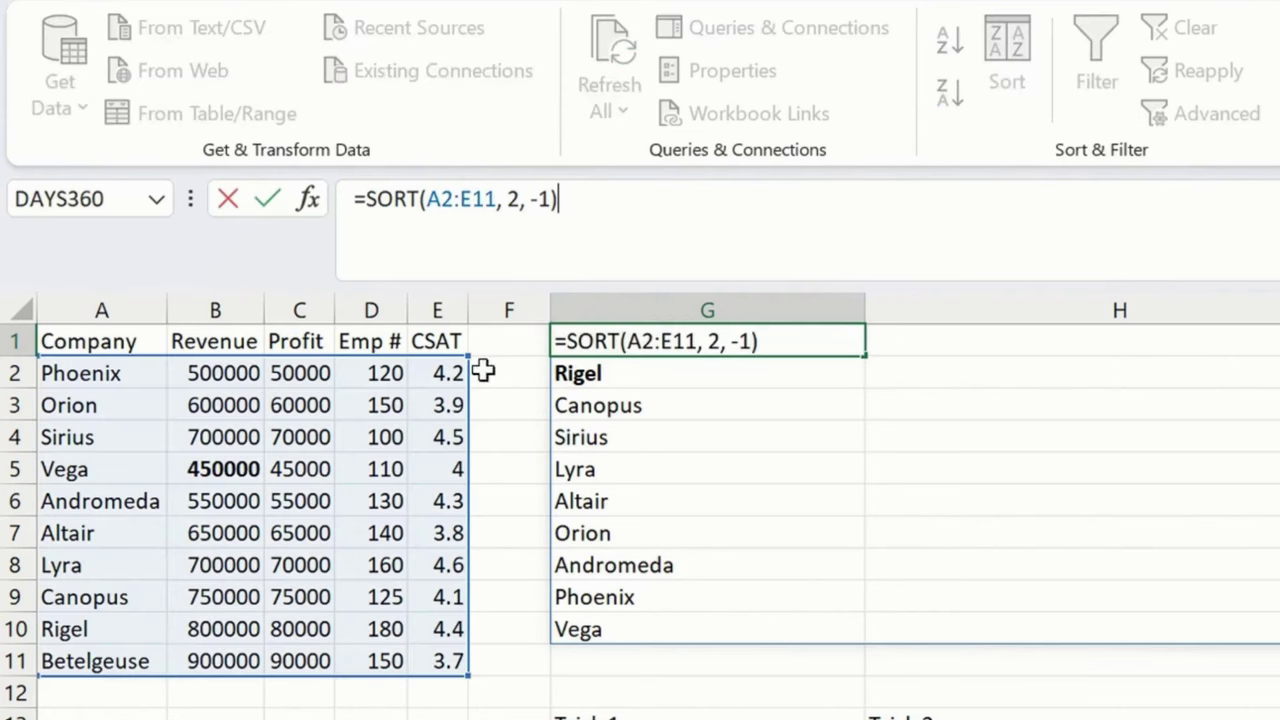
click(458, 200)
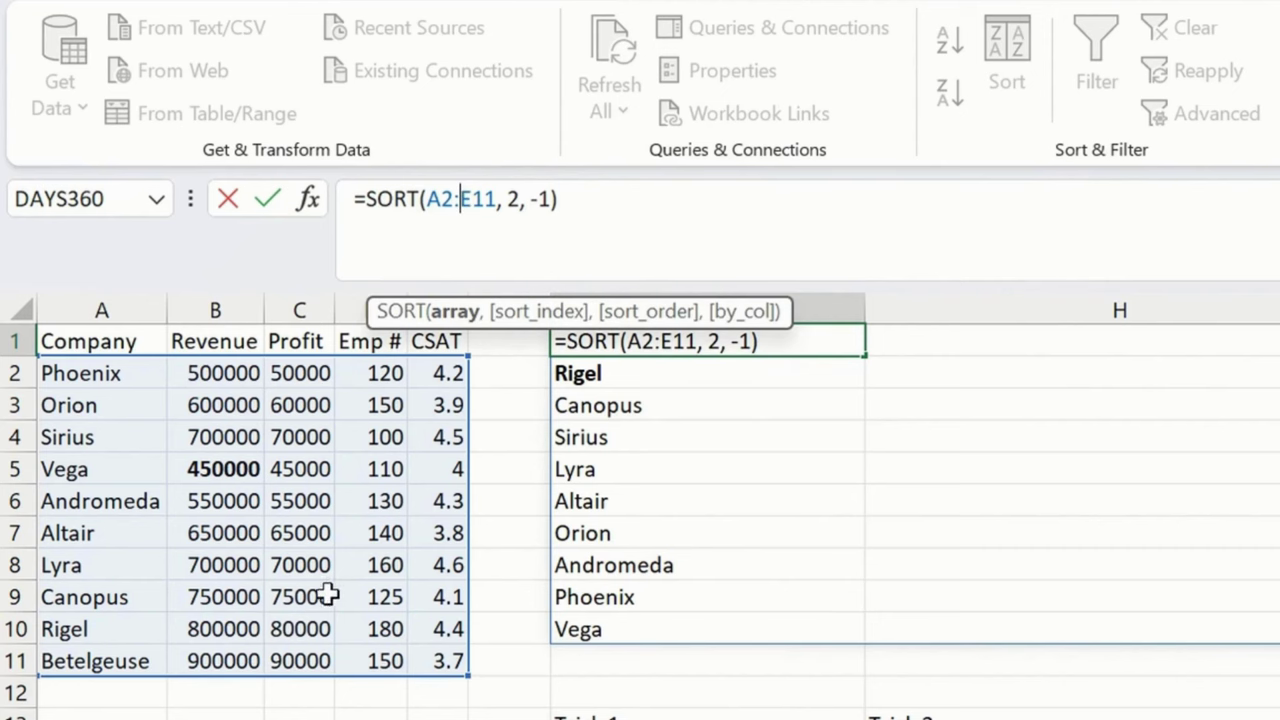
click(520, 200)
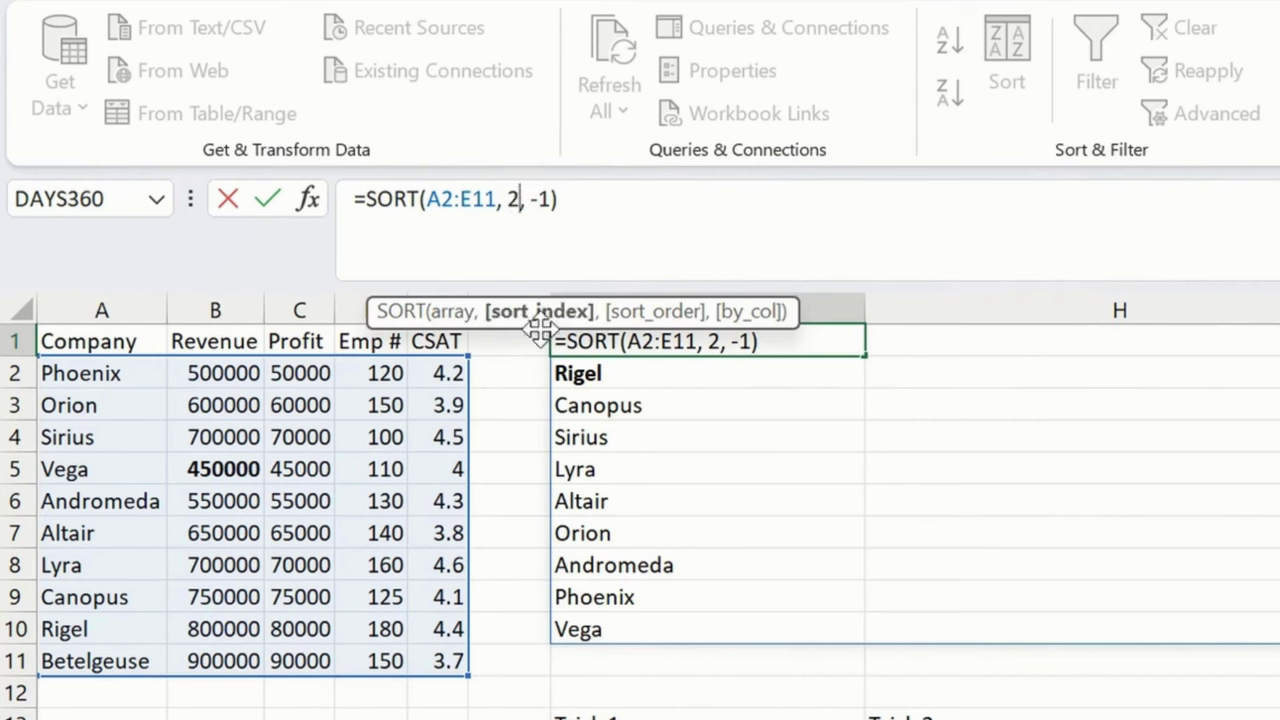
click(553, 200)
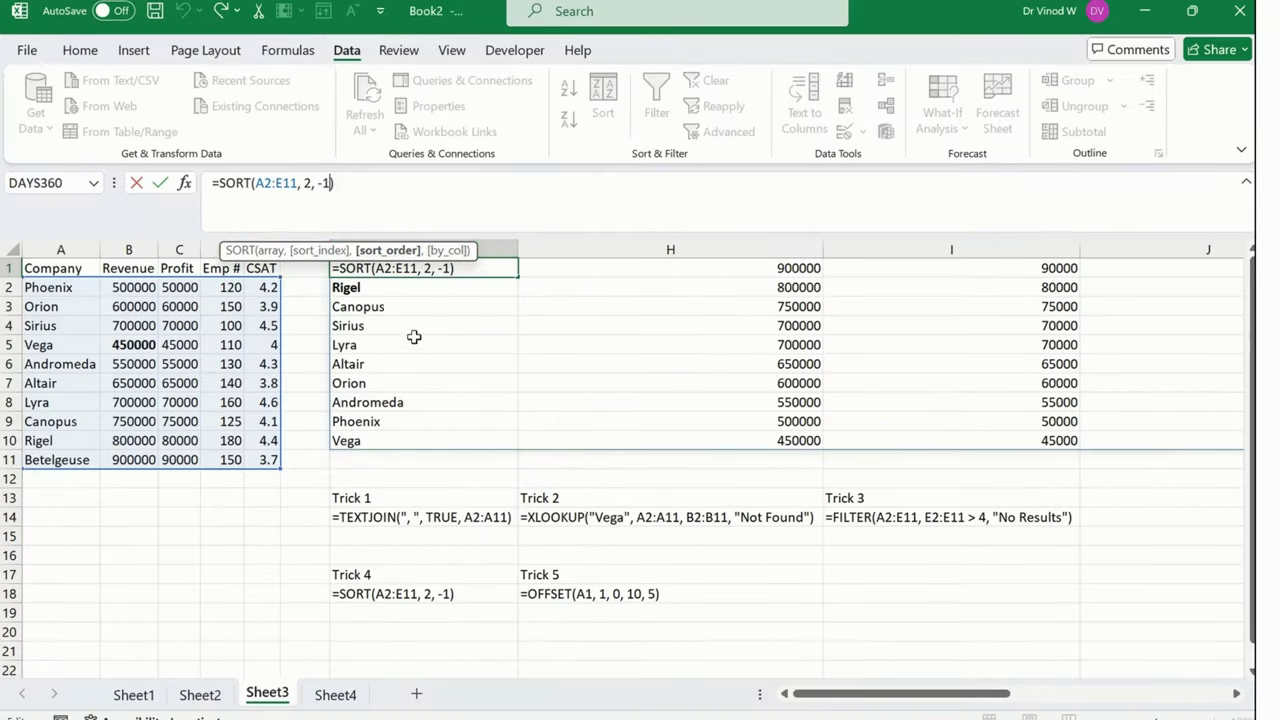
click(695, 469)
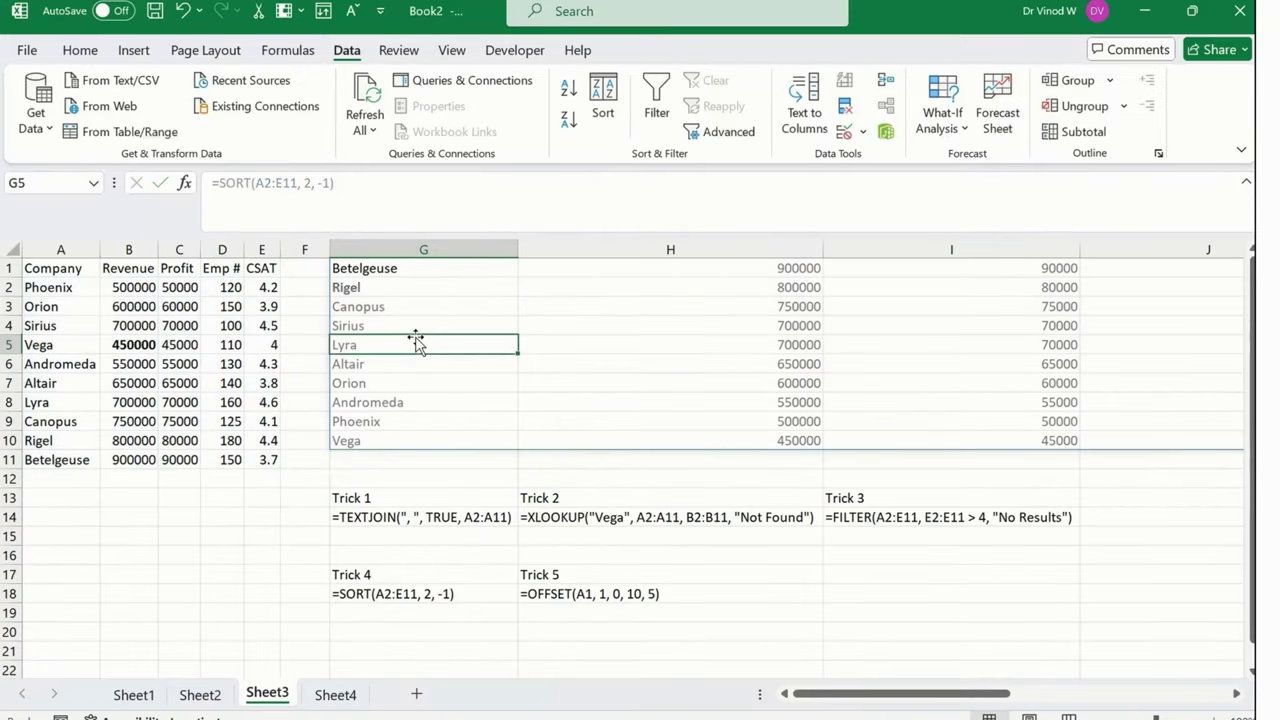
click(386, 286)
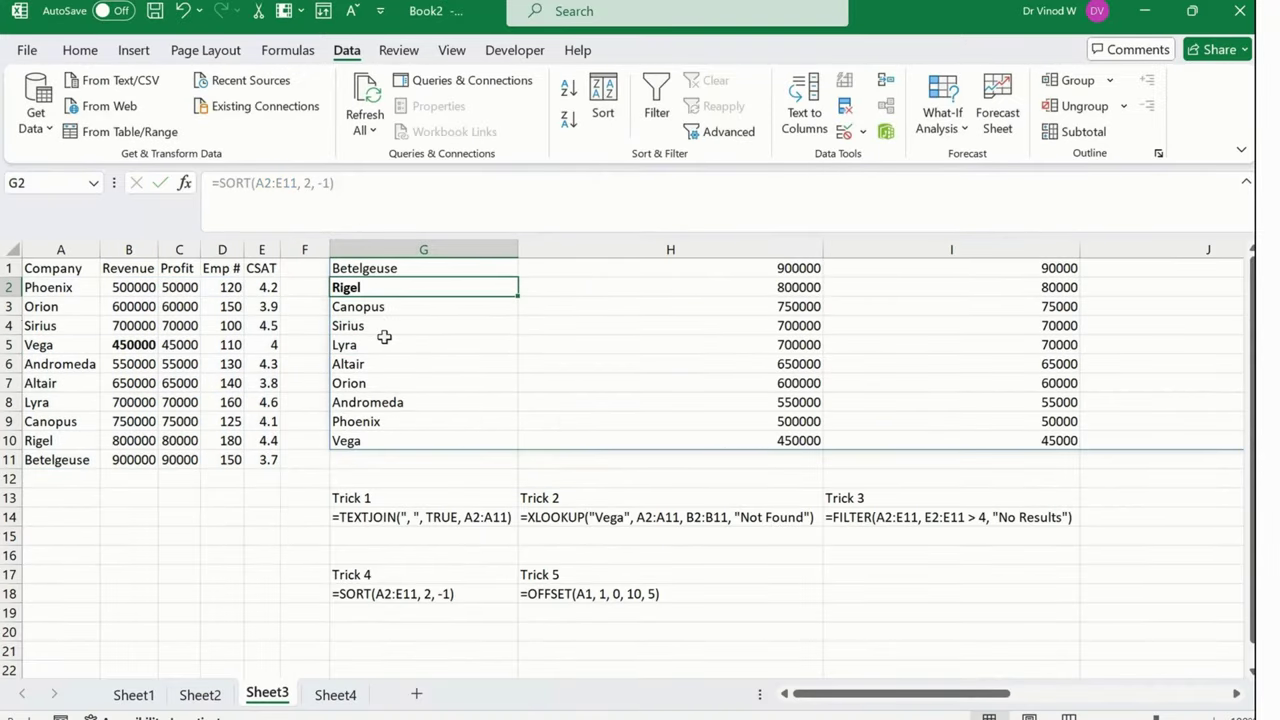
drag(366, 267, 345, 437)
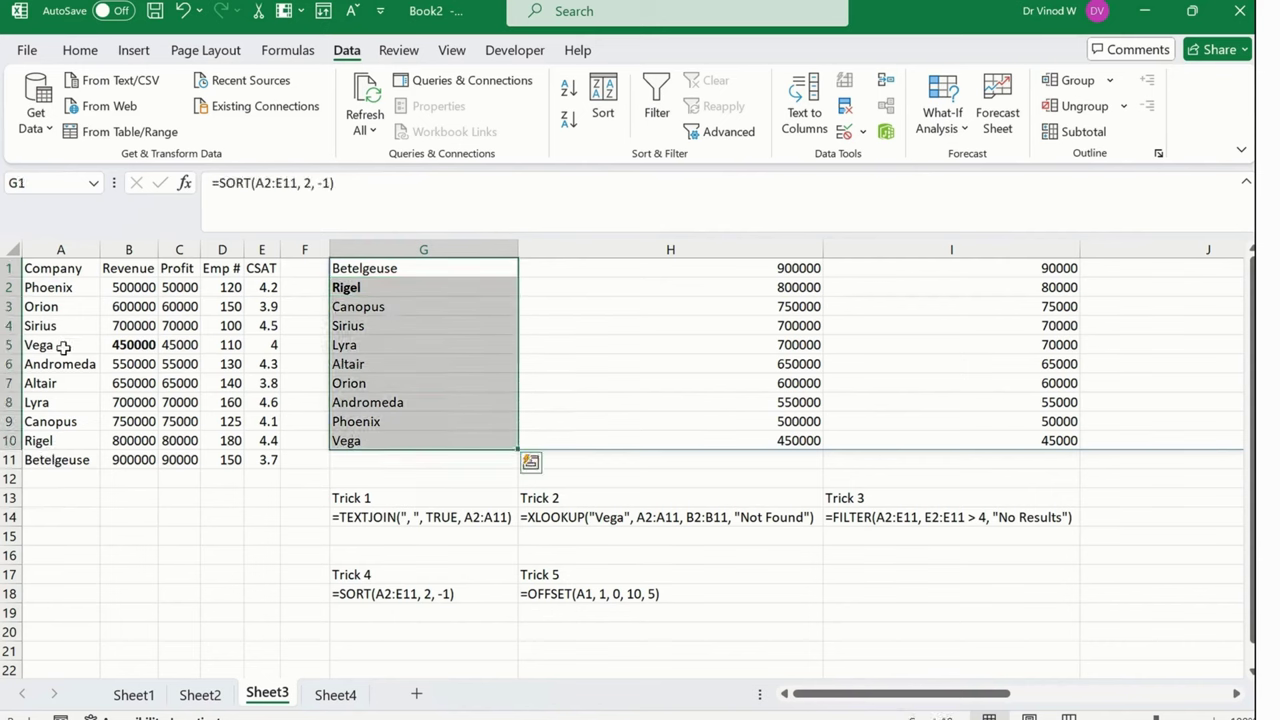
Replace the SORT formula in G1 with the Trick 5 formula =OFFSET(A1, 1, 0, 10, 5) copied from H18.
click(443, 270)
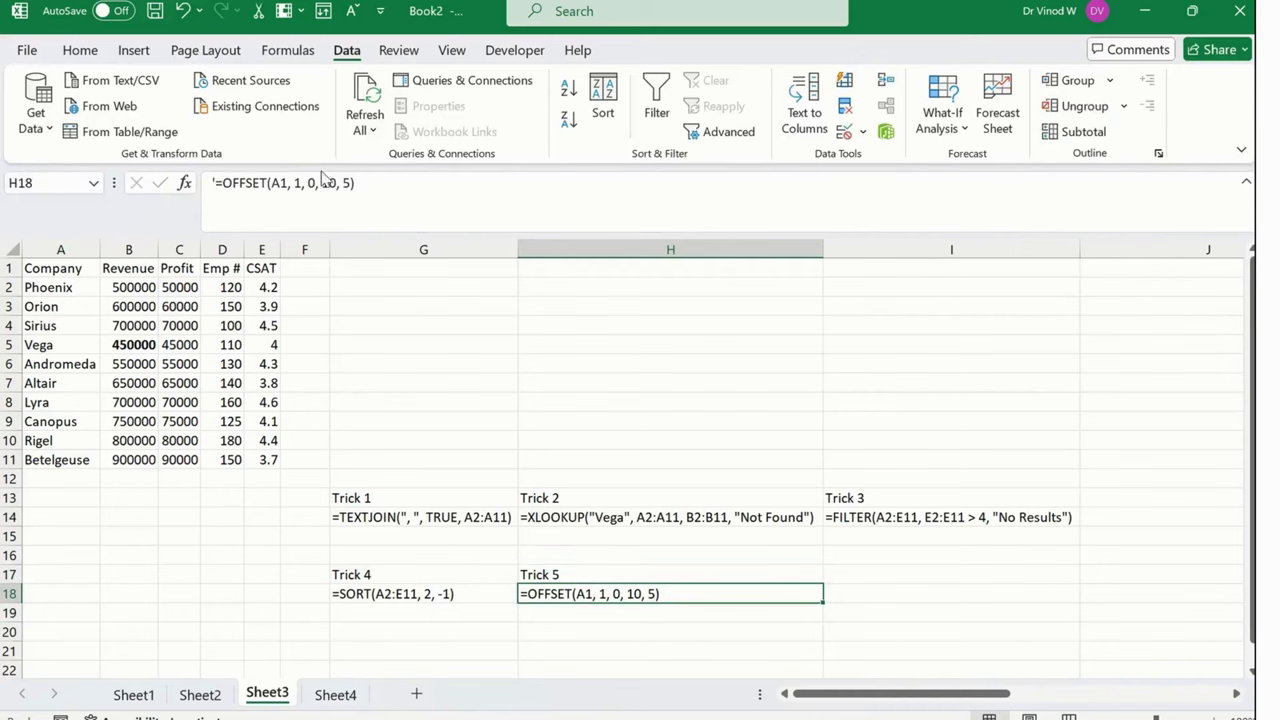
drag(372, 183, 222, 165)
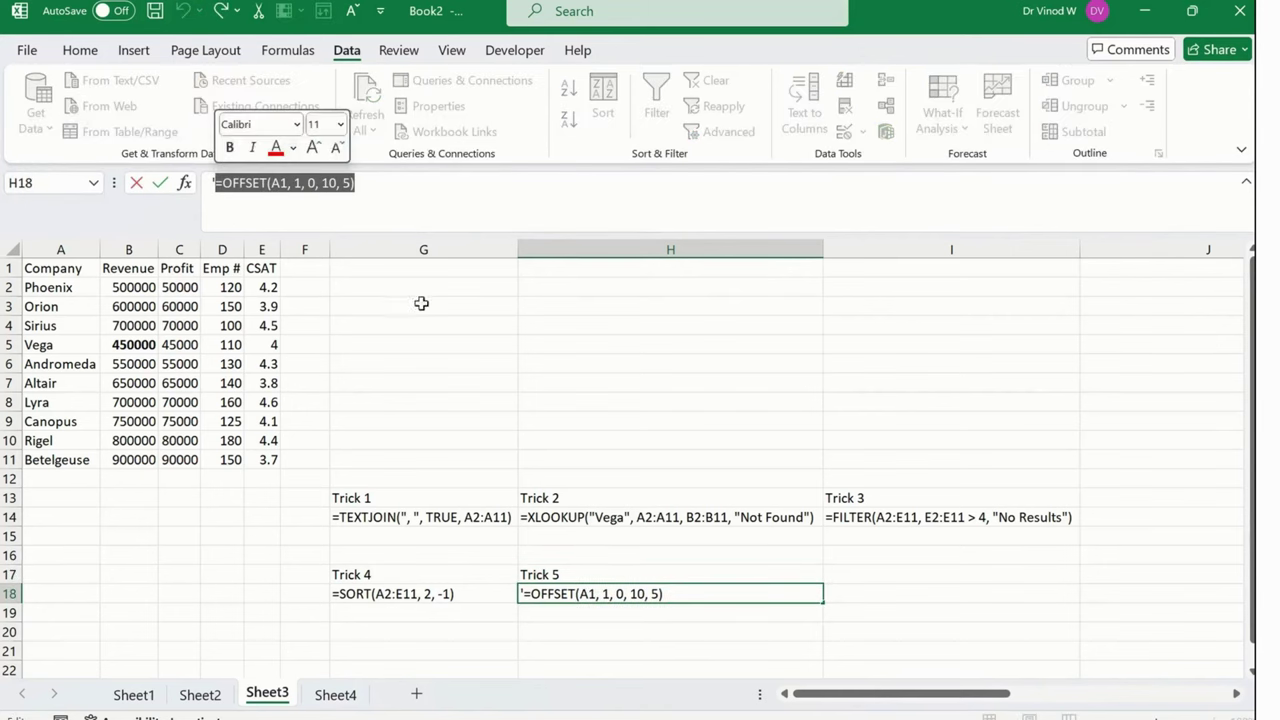
click(389, 274)
key(ctrl+v)
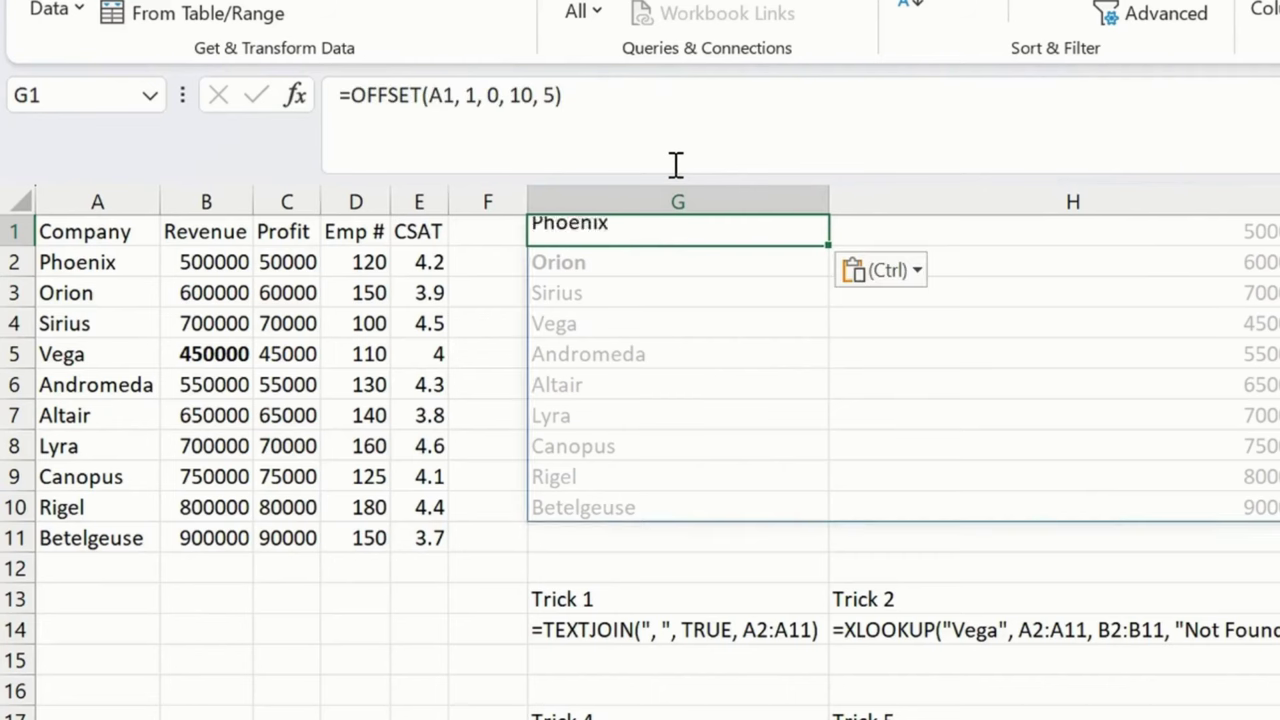
Examine the reference and rows arguments of the OFFSET formula in G1 and compare its output with headers A1:E1 and cell A2.
click(453, 100)
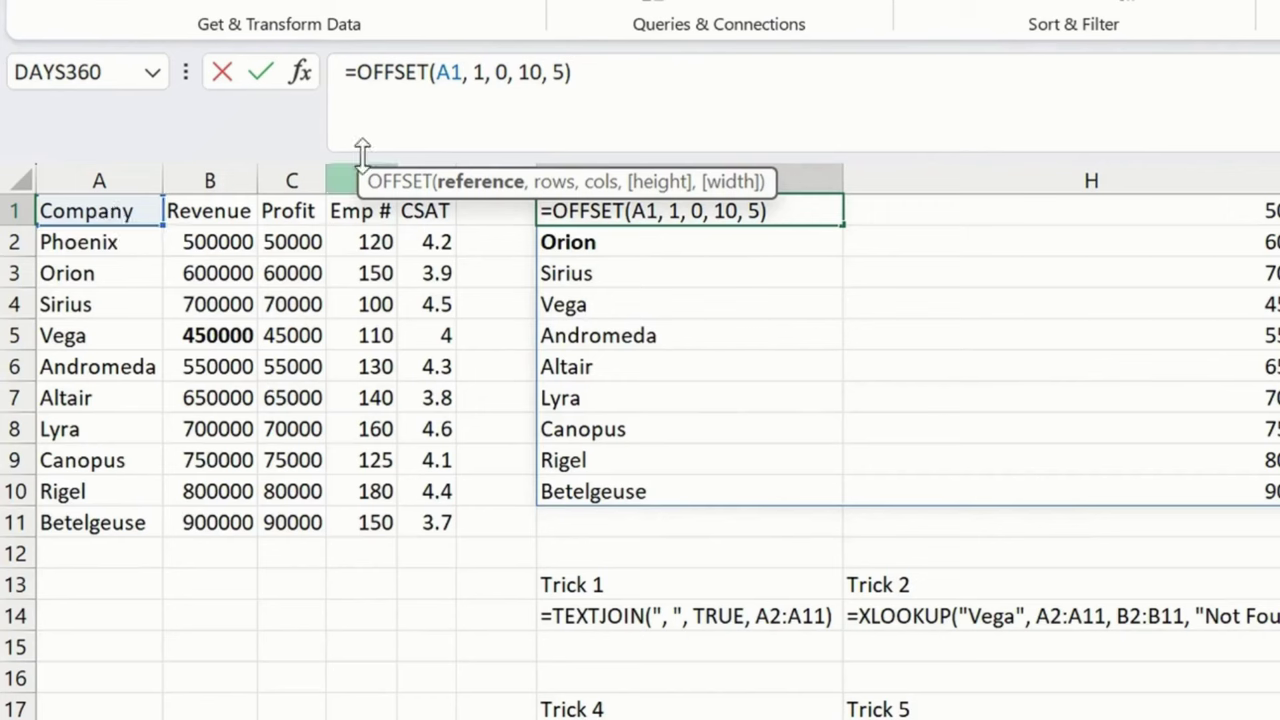
click(489, 88)
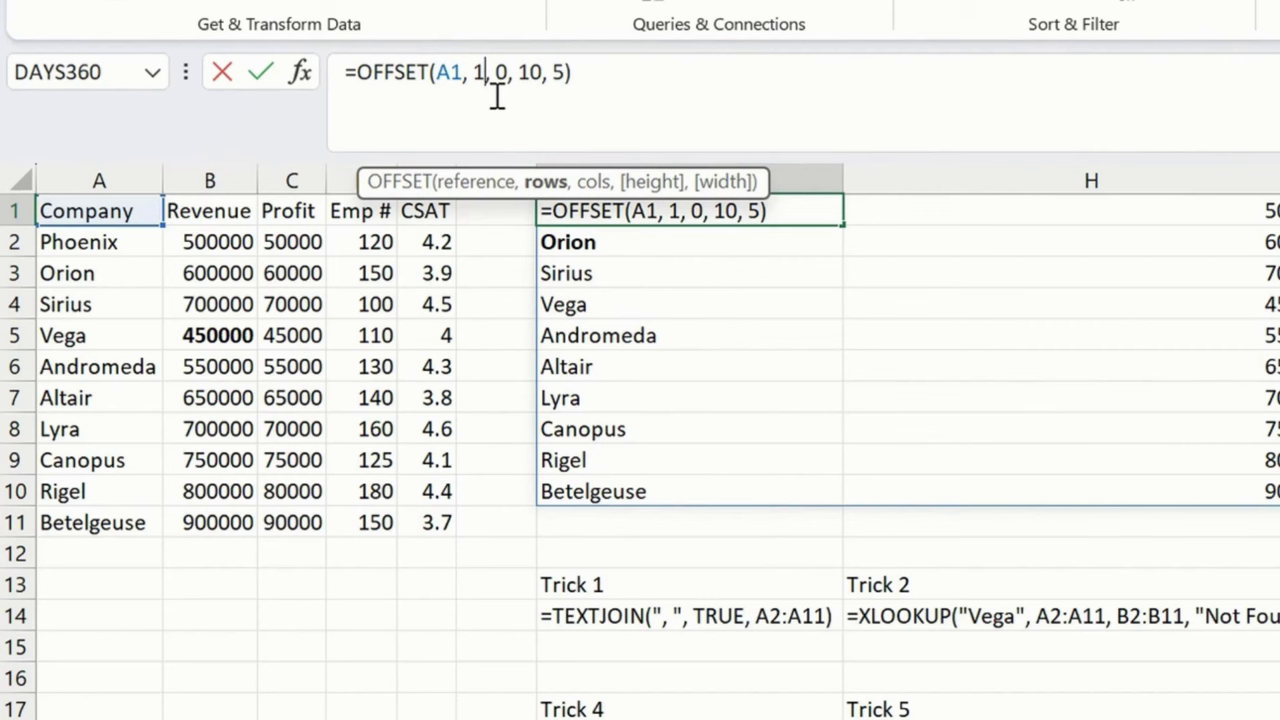
click(638, 67)
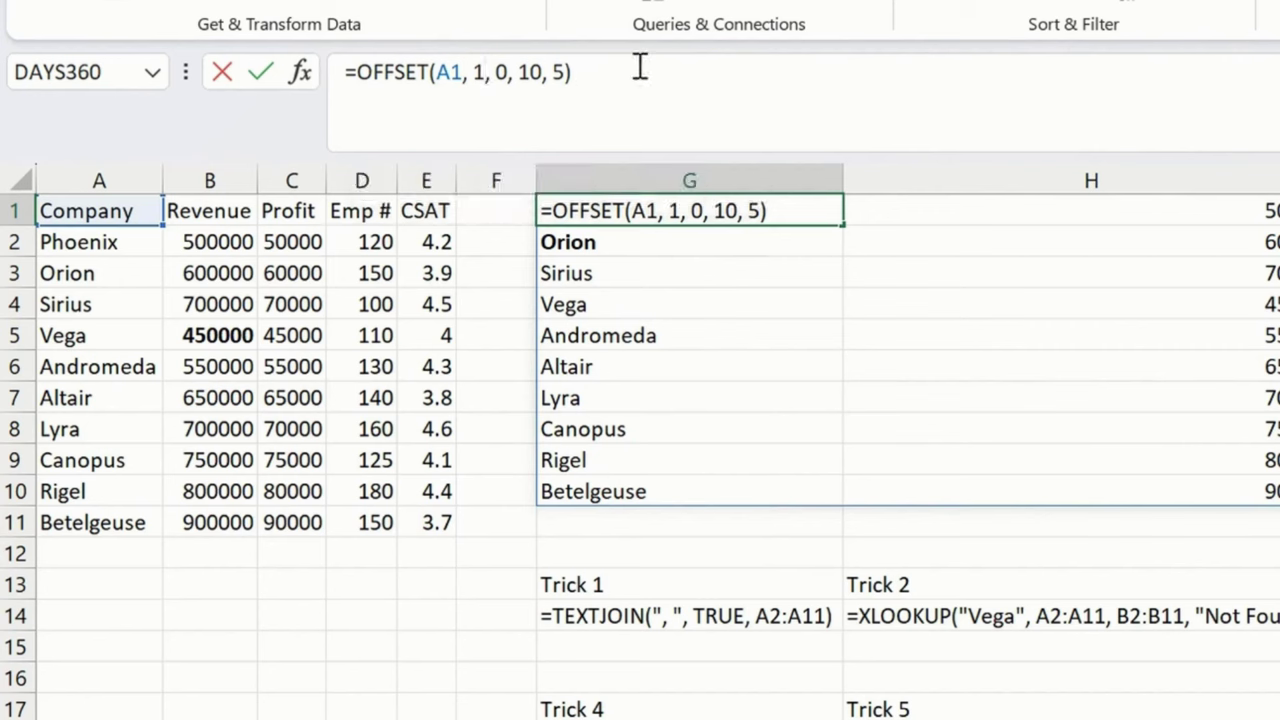
key(Return)
click(608, 280)
click(642, 211)
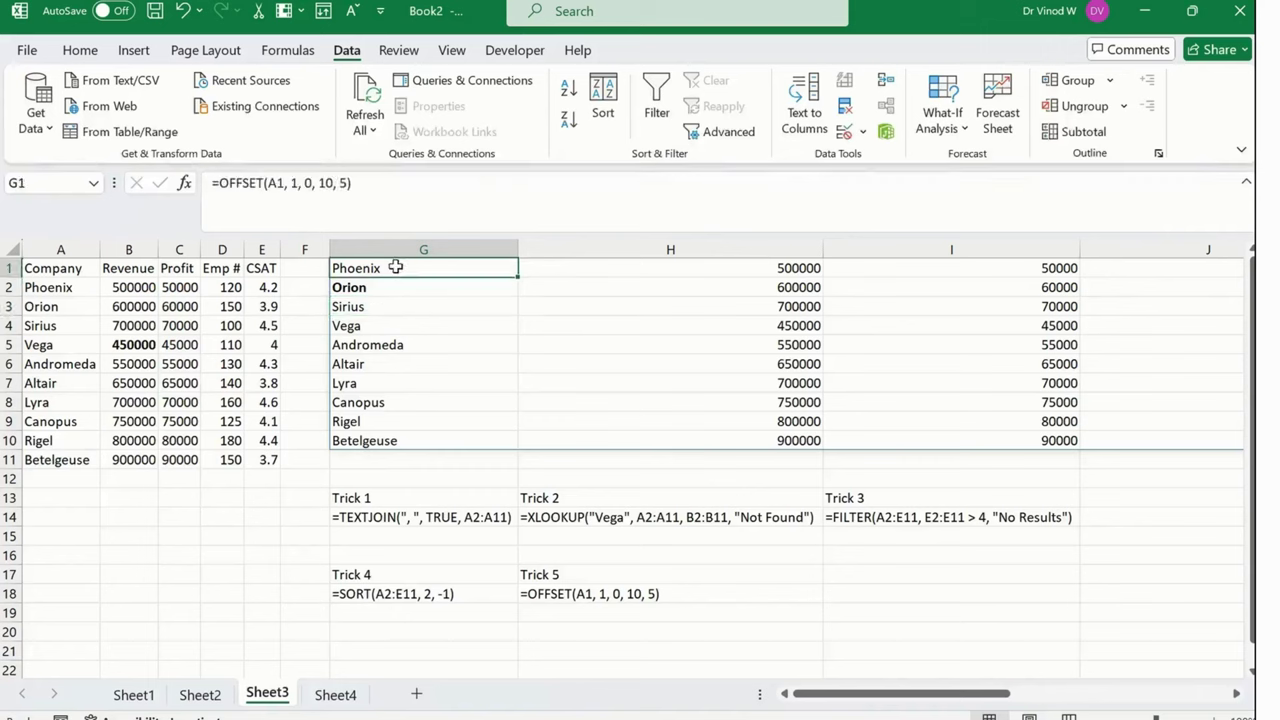
drag(62, 270, 262, 268)
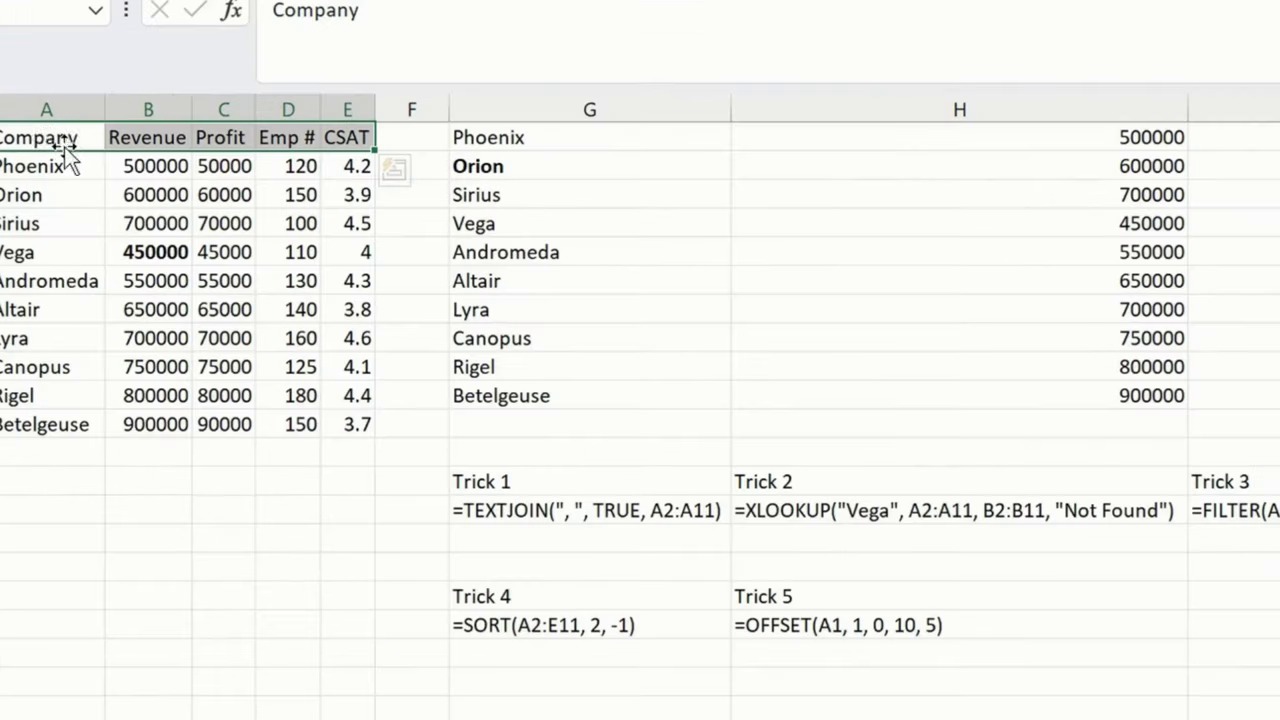
click(84, 163)
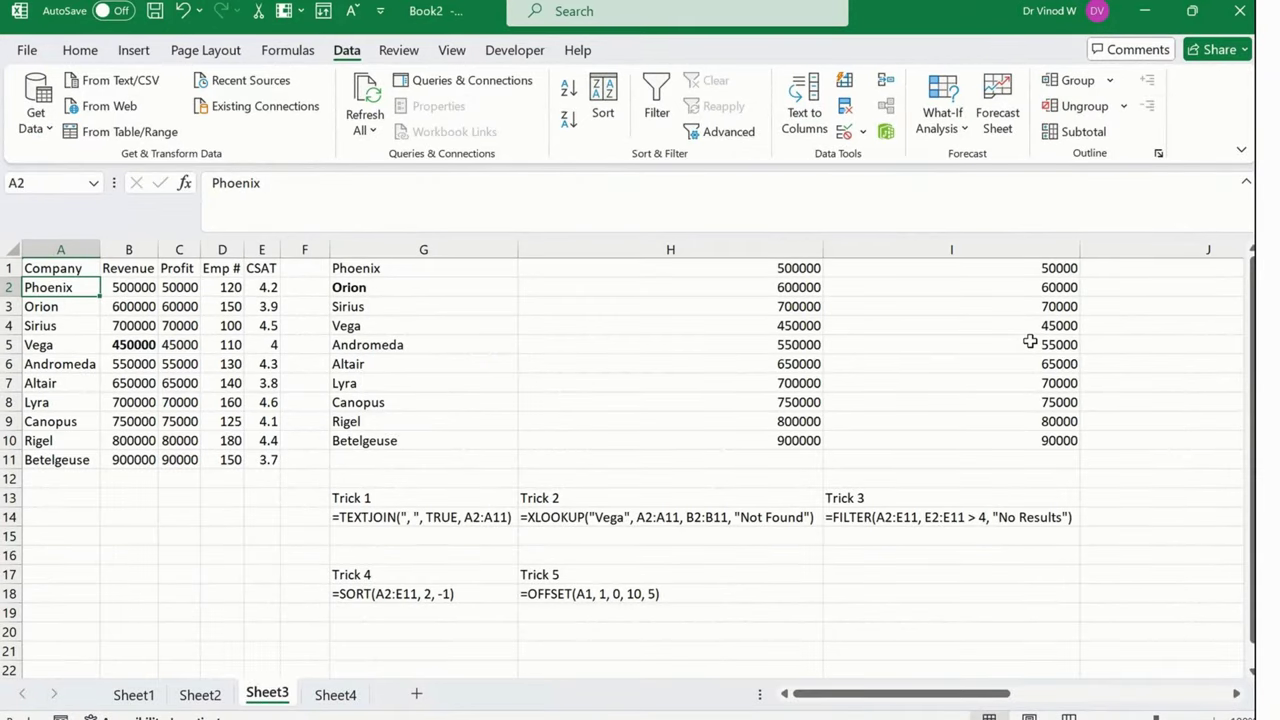
Go through the reference, rows, cols, height and width arguments of the OFFSET formula in G1, keeping the formula as it is.
click(355, 266)
click(285, 184)
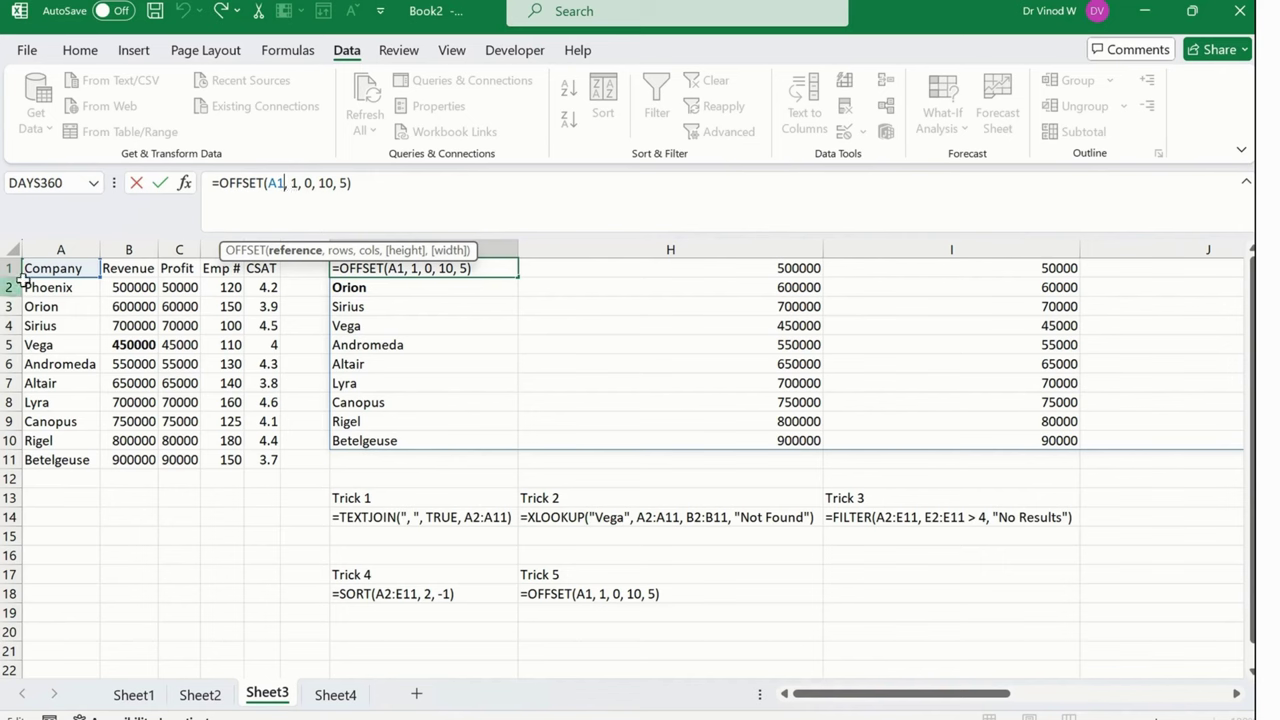
click(303, 195)
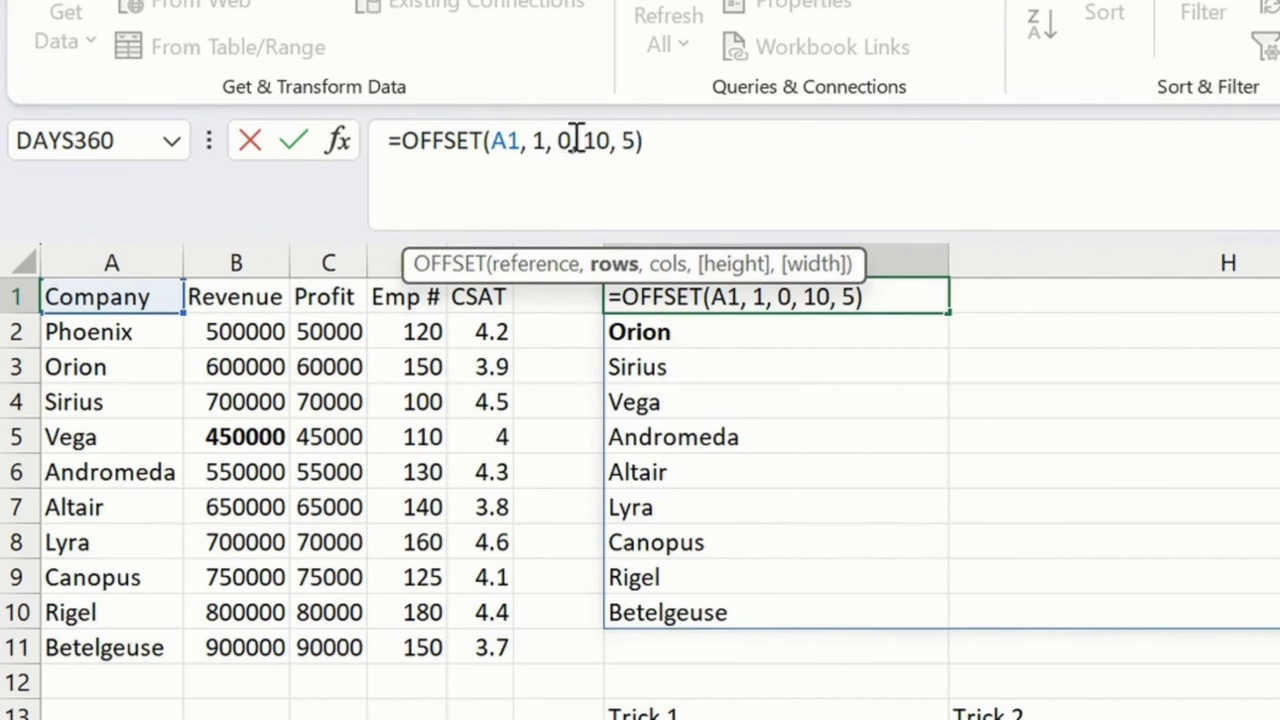
click(573, 138)
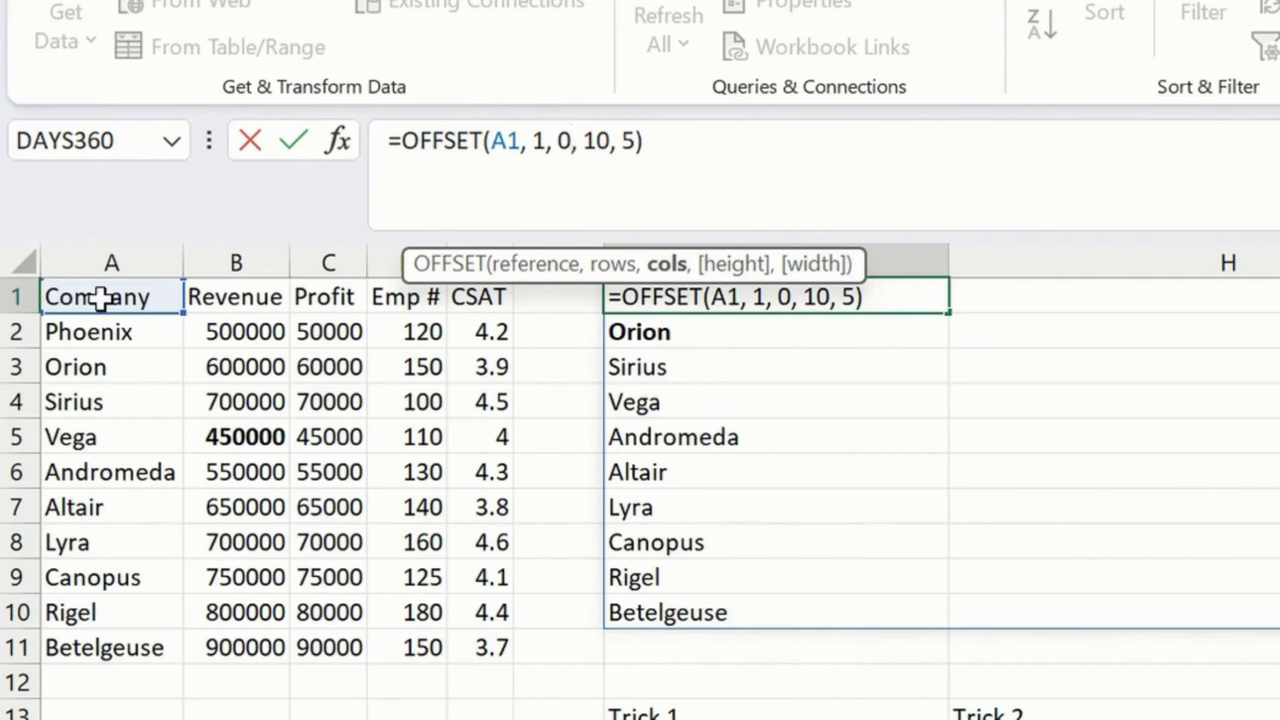
click(600, 178)
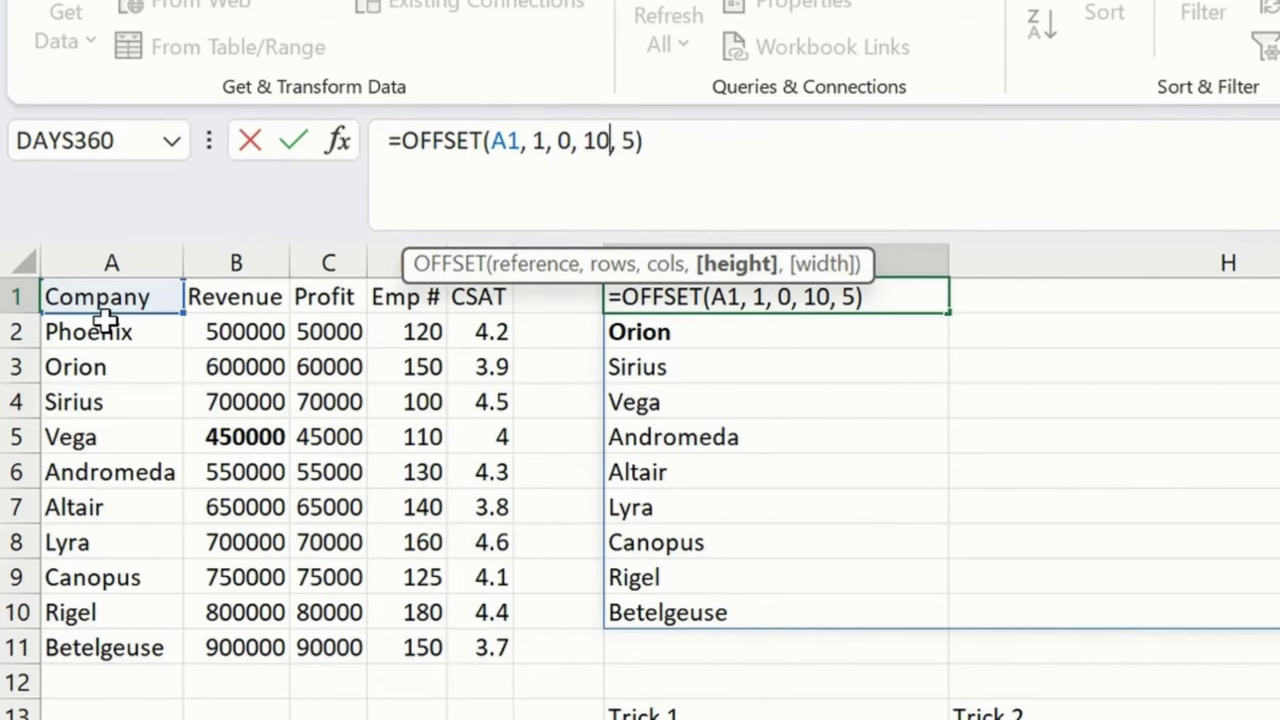
click(634, 140)
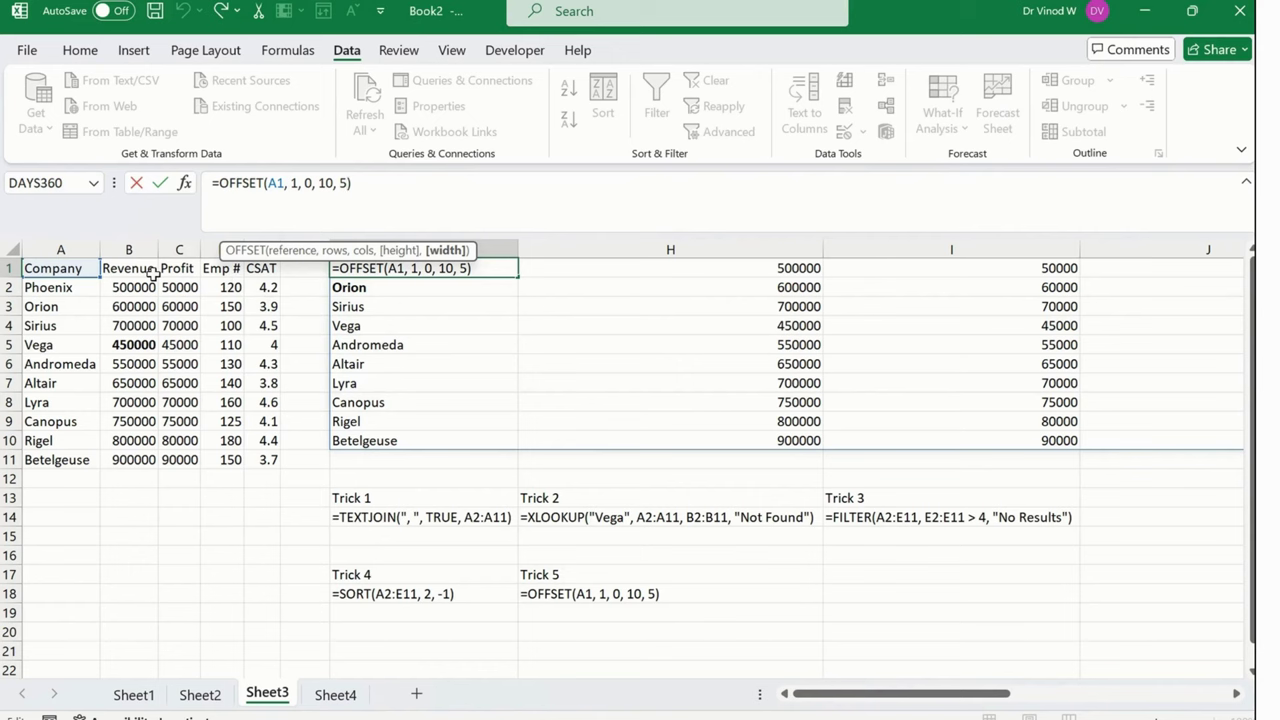
click(352, 183)
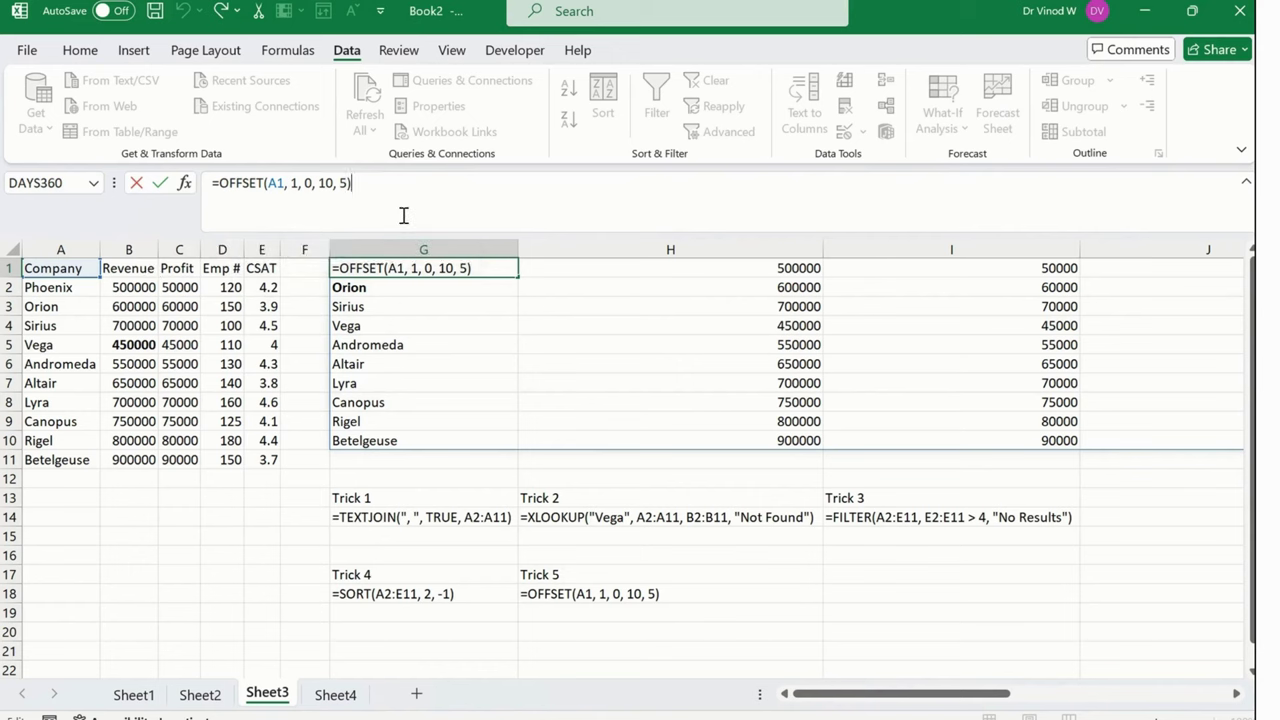
key(Return)
Clear the OFFSET formula from cell G1.
click(437, 268)
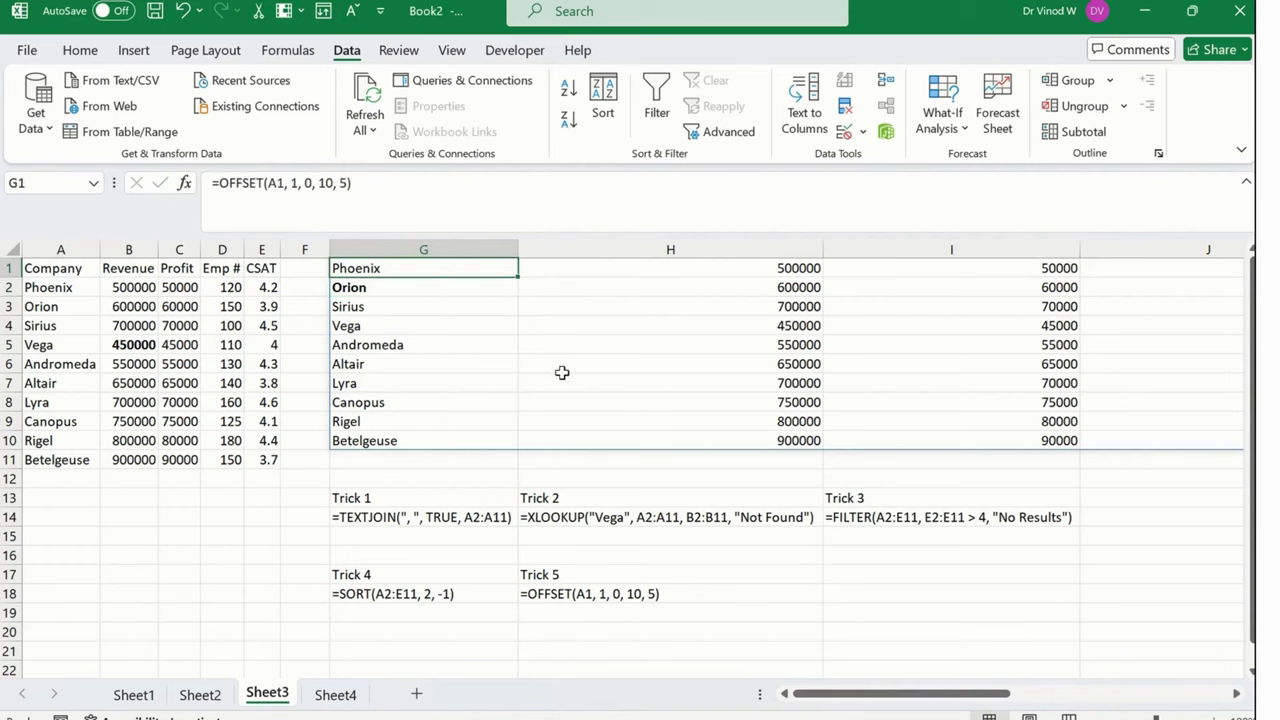
key(Delete)
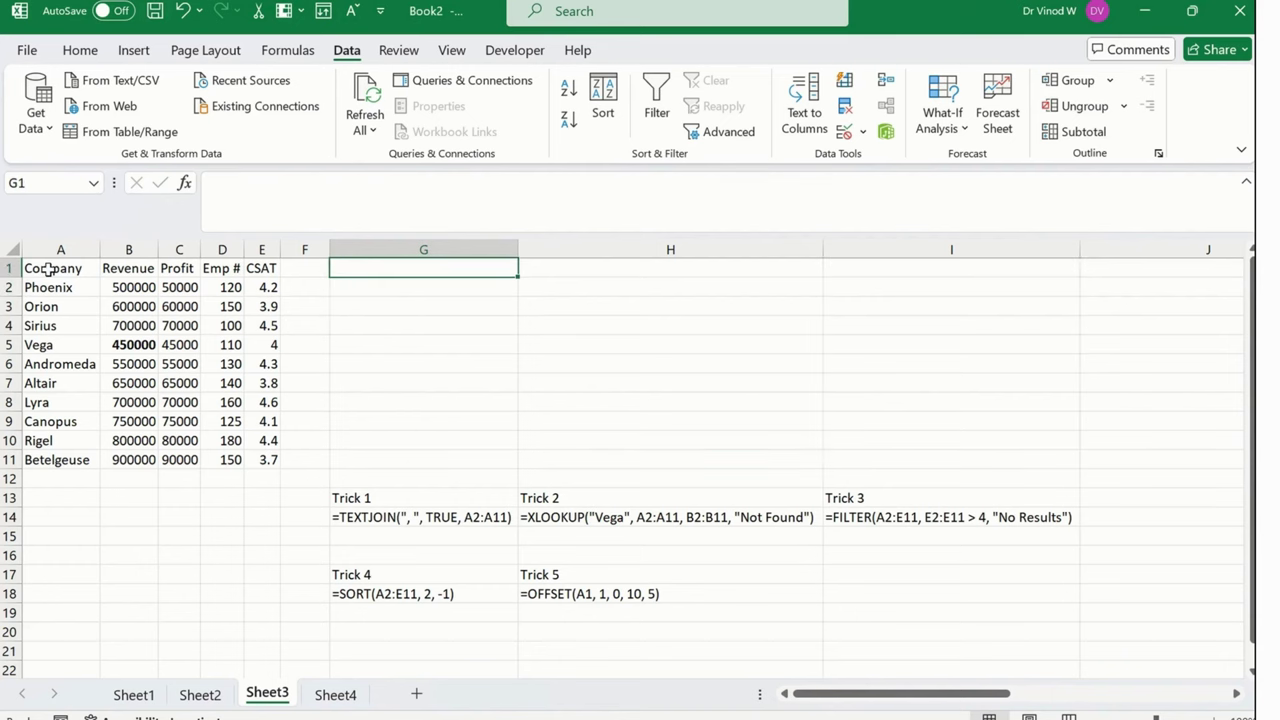